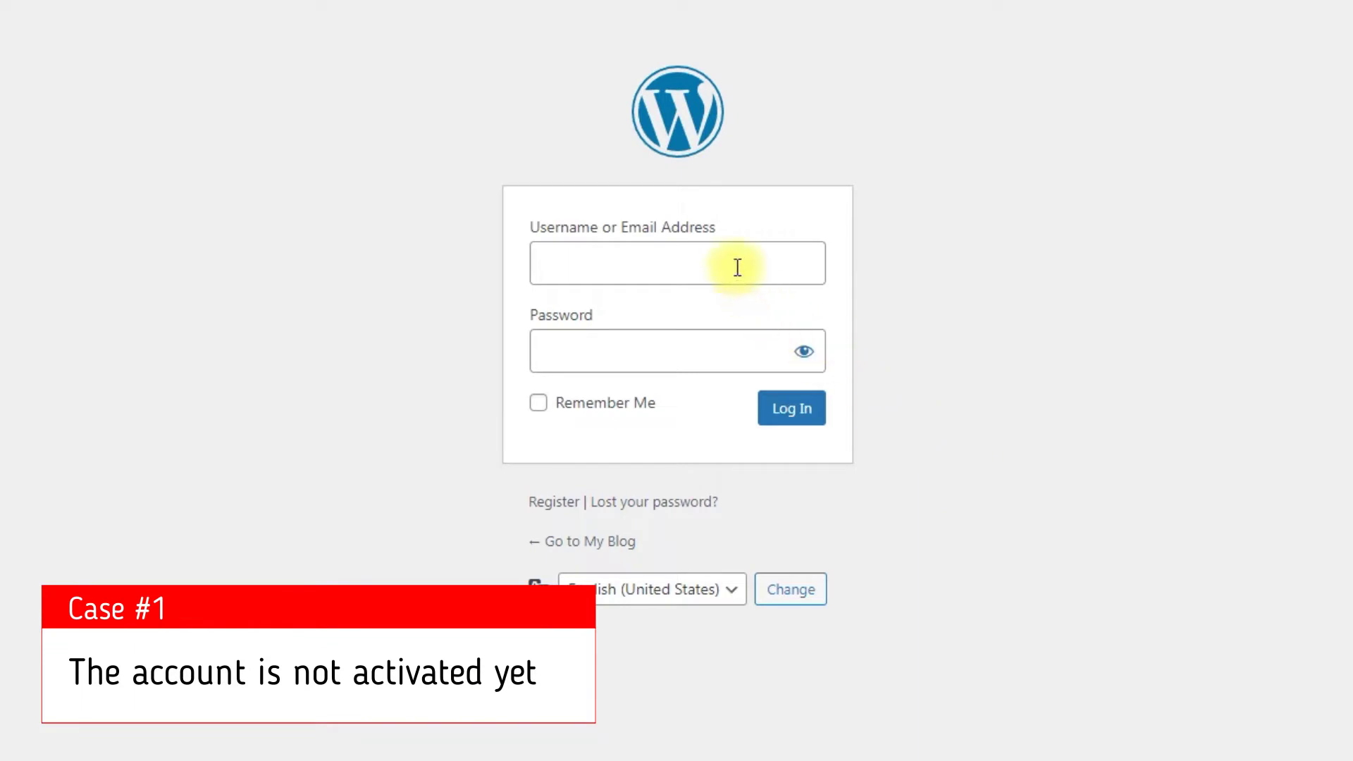
Log in with the test user's username and password and get the 'account is not activated' error.
click(736, 266)
text(adrian)
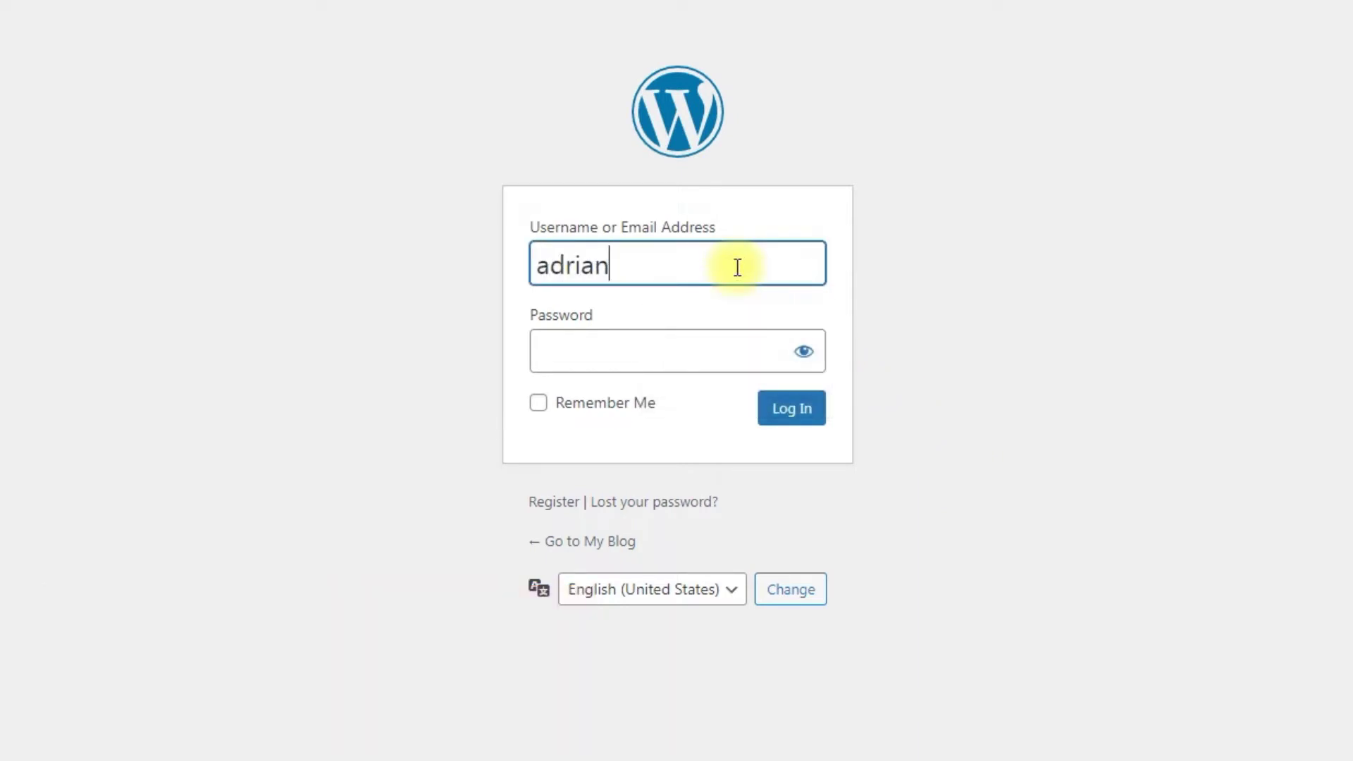
click(715, 350)
text(•••)
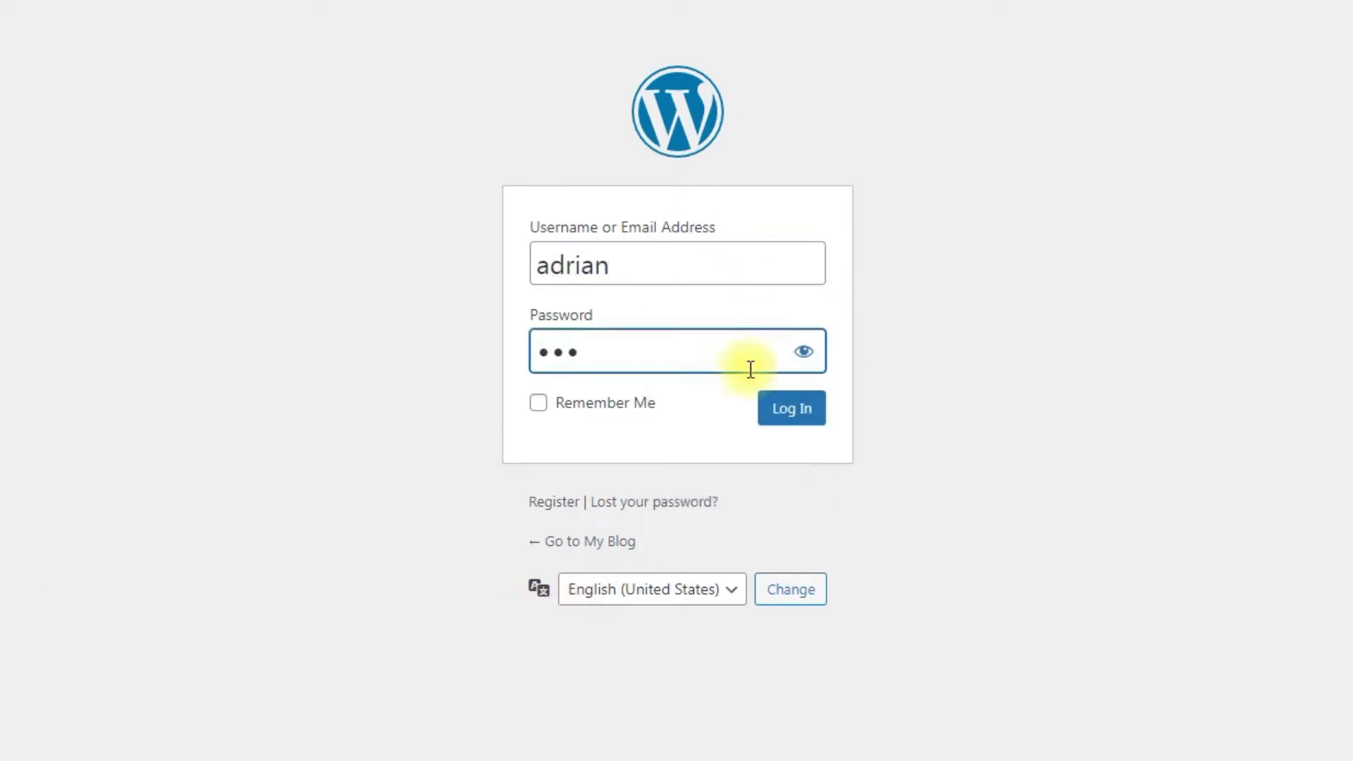
click(811, 421)
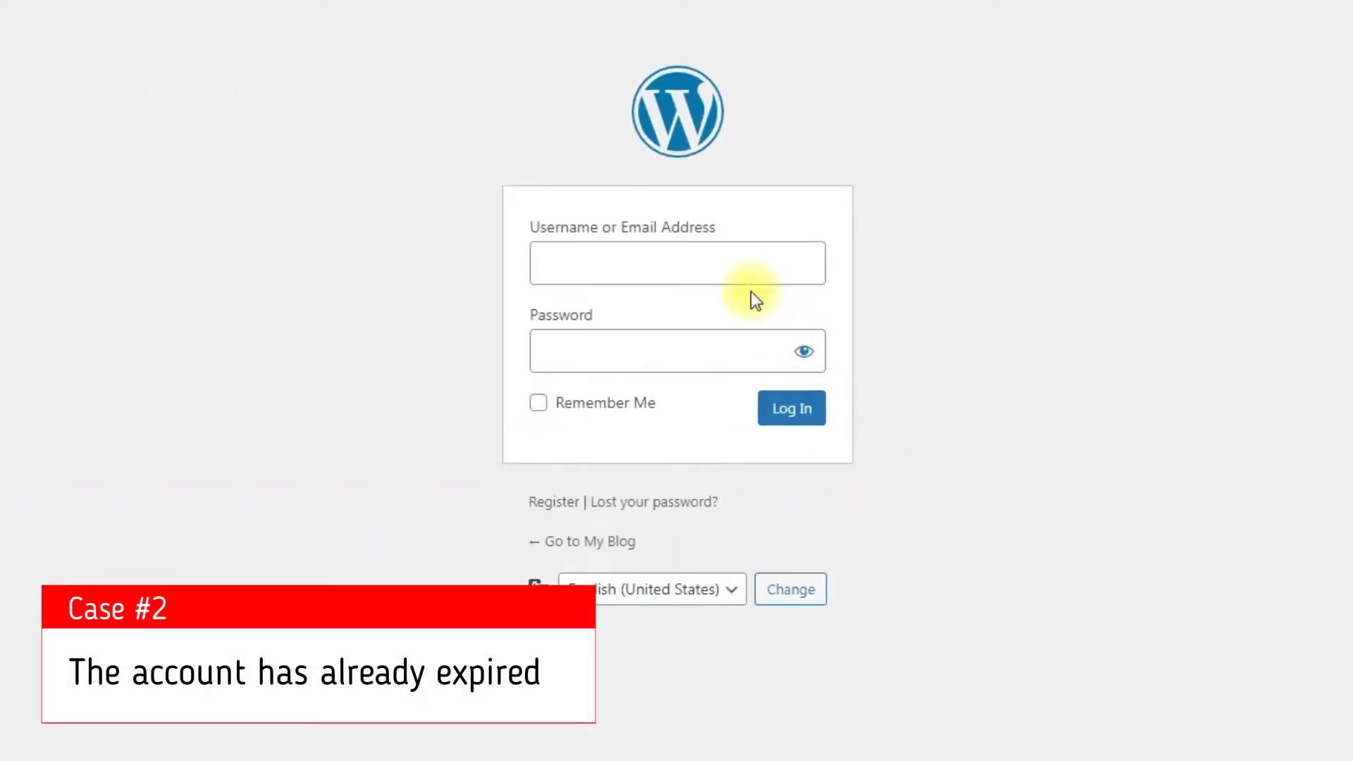
Retry the test user's login, get the 'don't have the access anymore' error, then open the Dashboard.
click(738, 267)
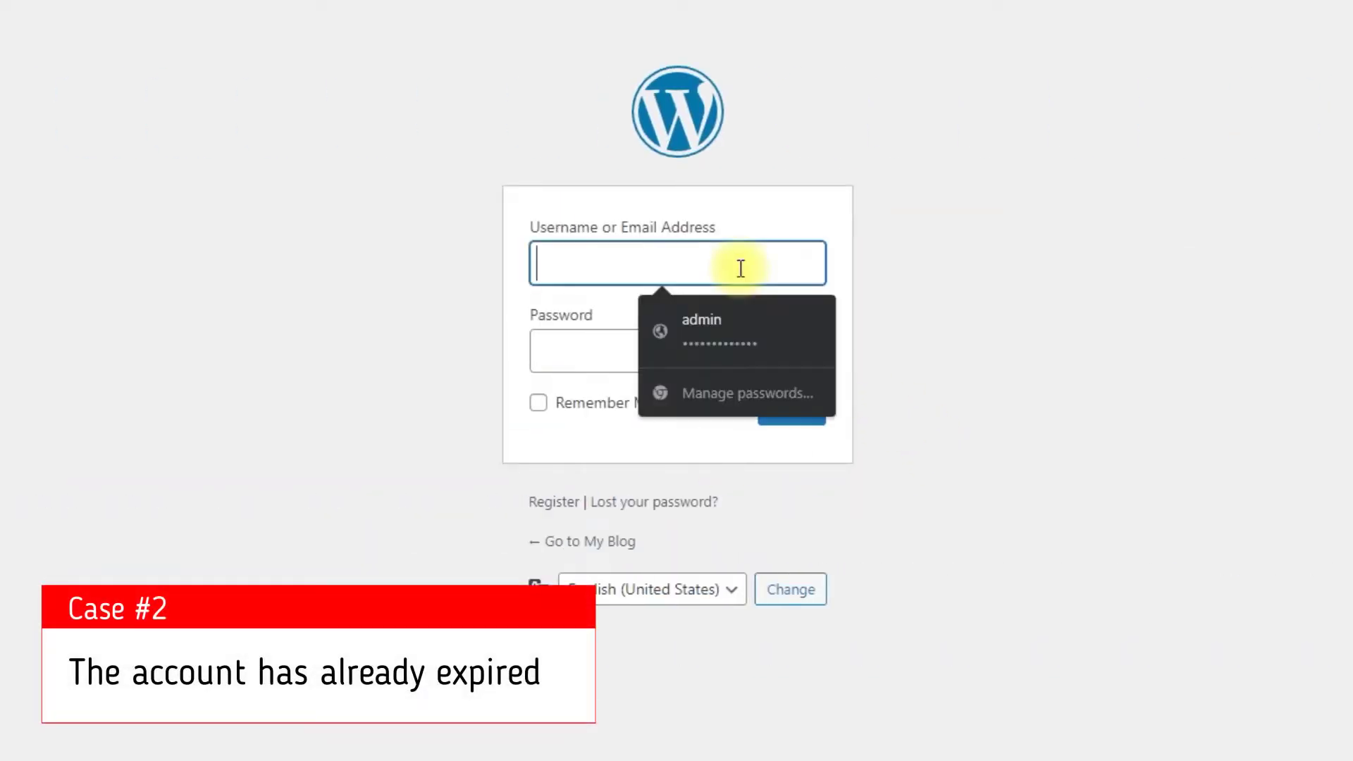
text(adrian)
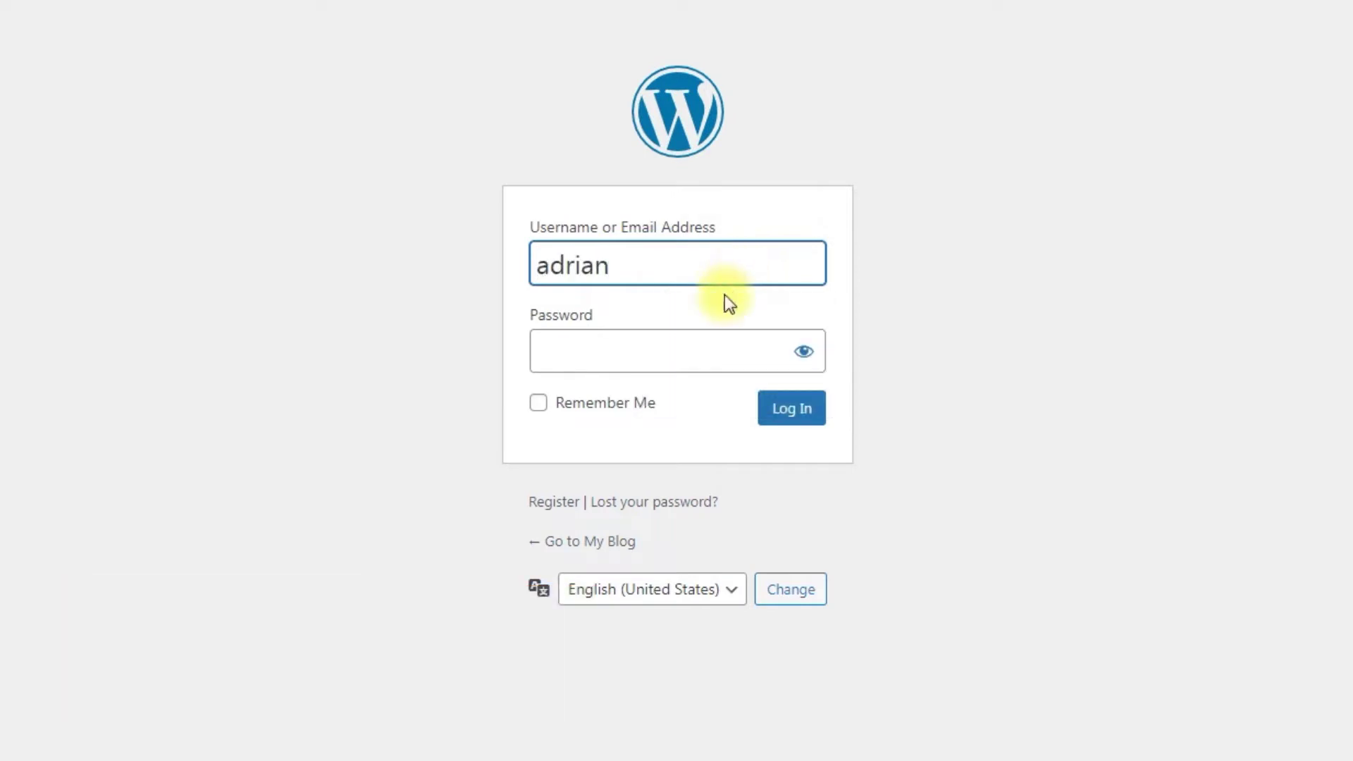
click(713, 343)
text(123)
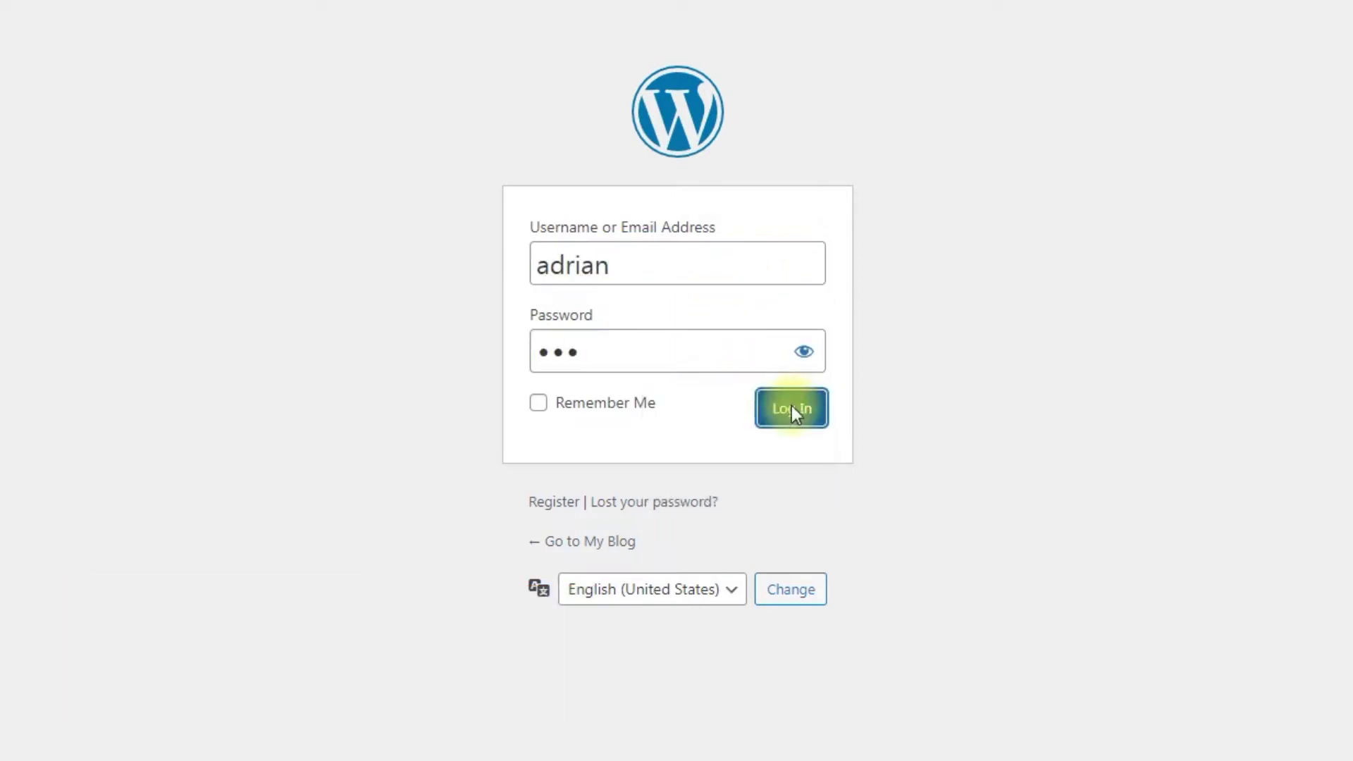
click(792, 406)
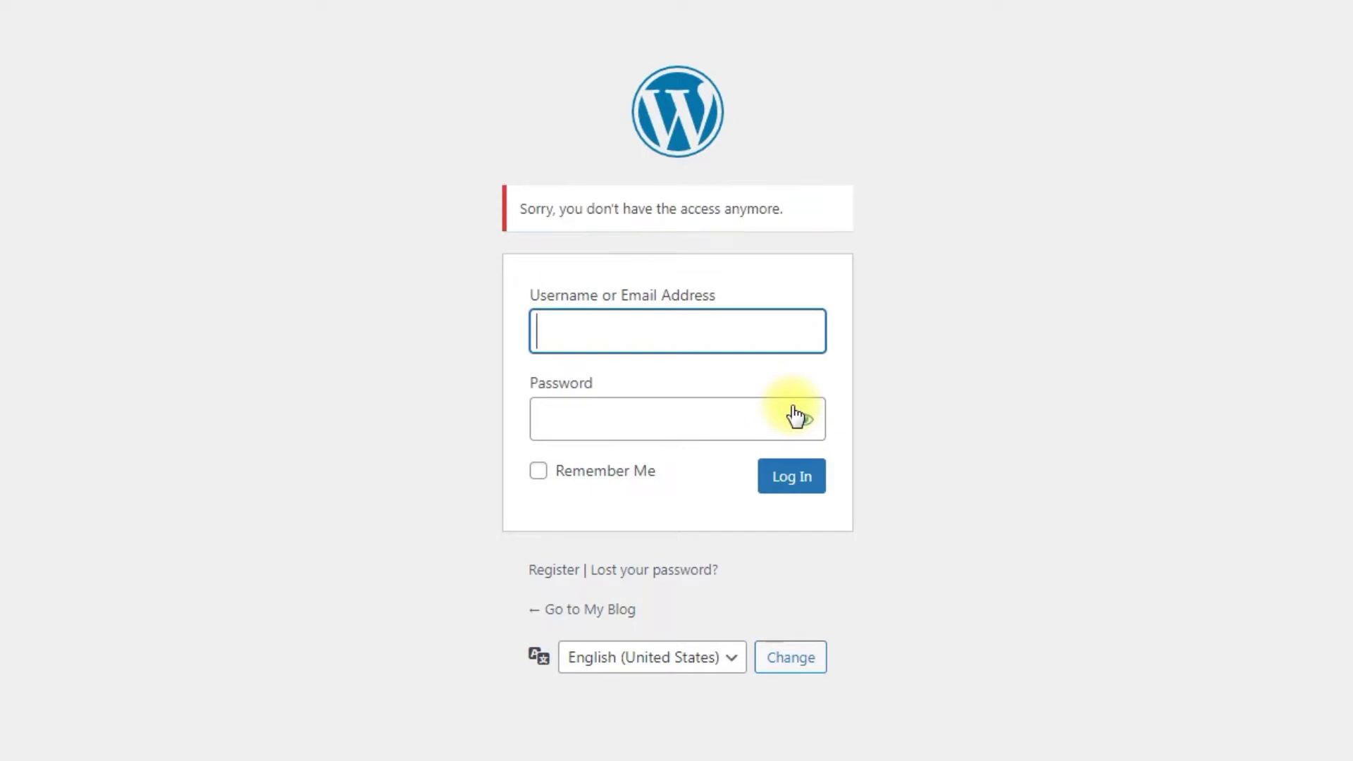
click(910, 387)
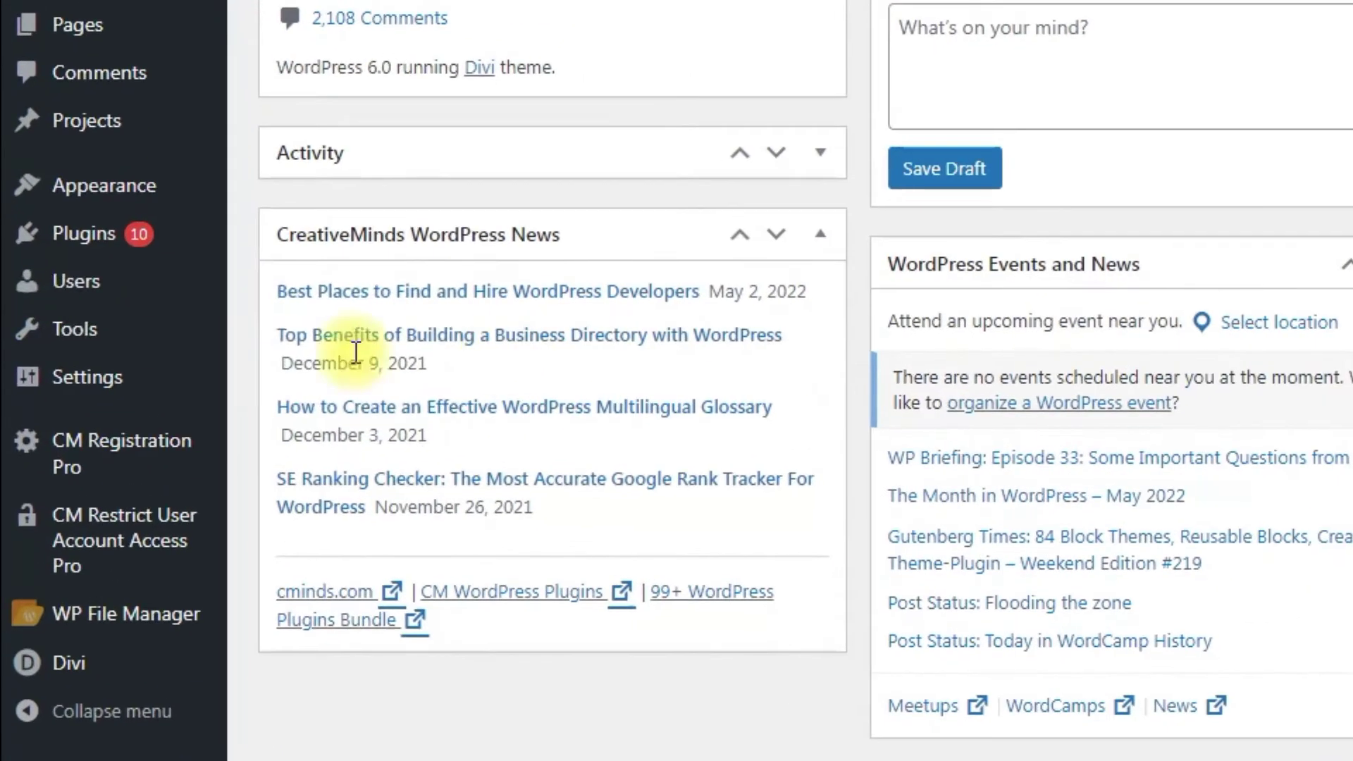
Open the Add New User form from the All Users list.
mouse_move(34, 303)
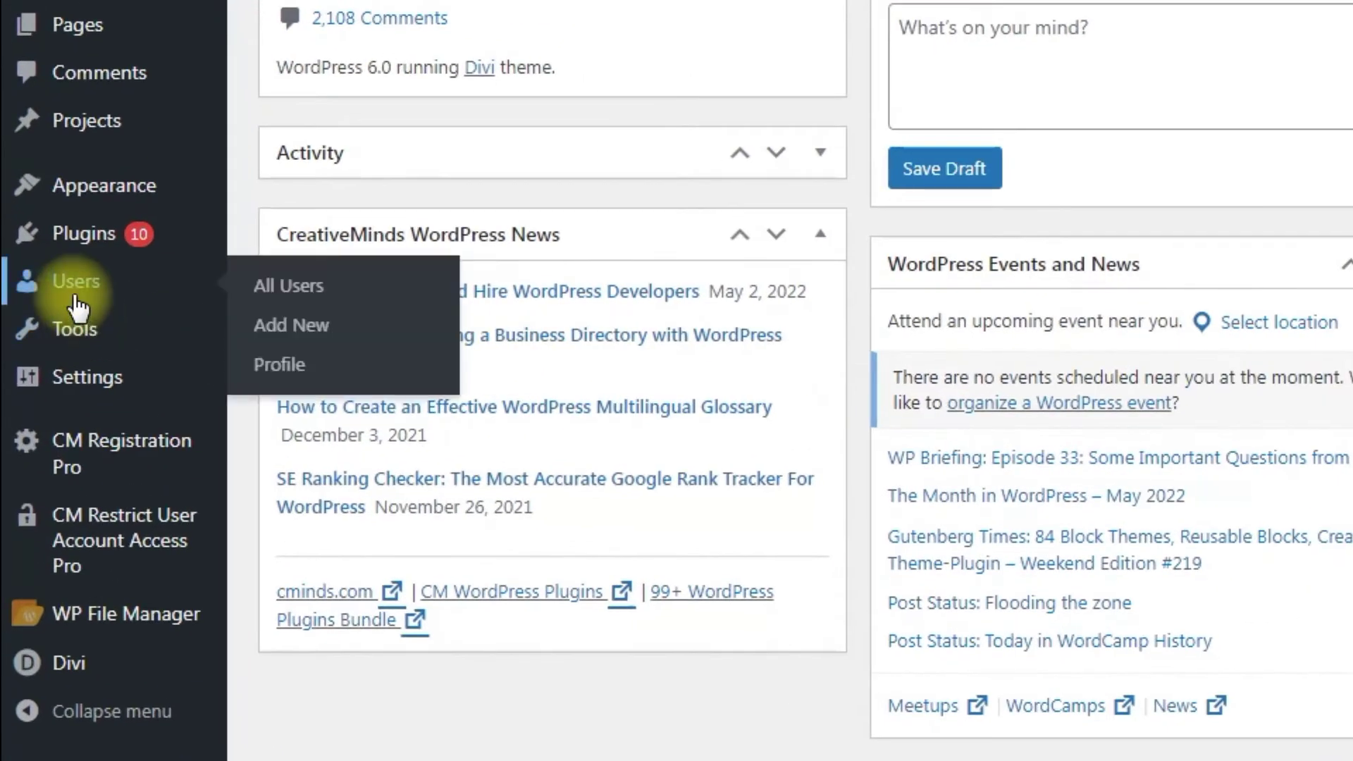
click(307, 300)
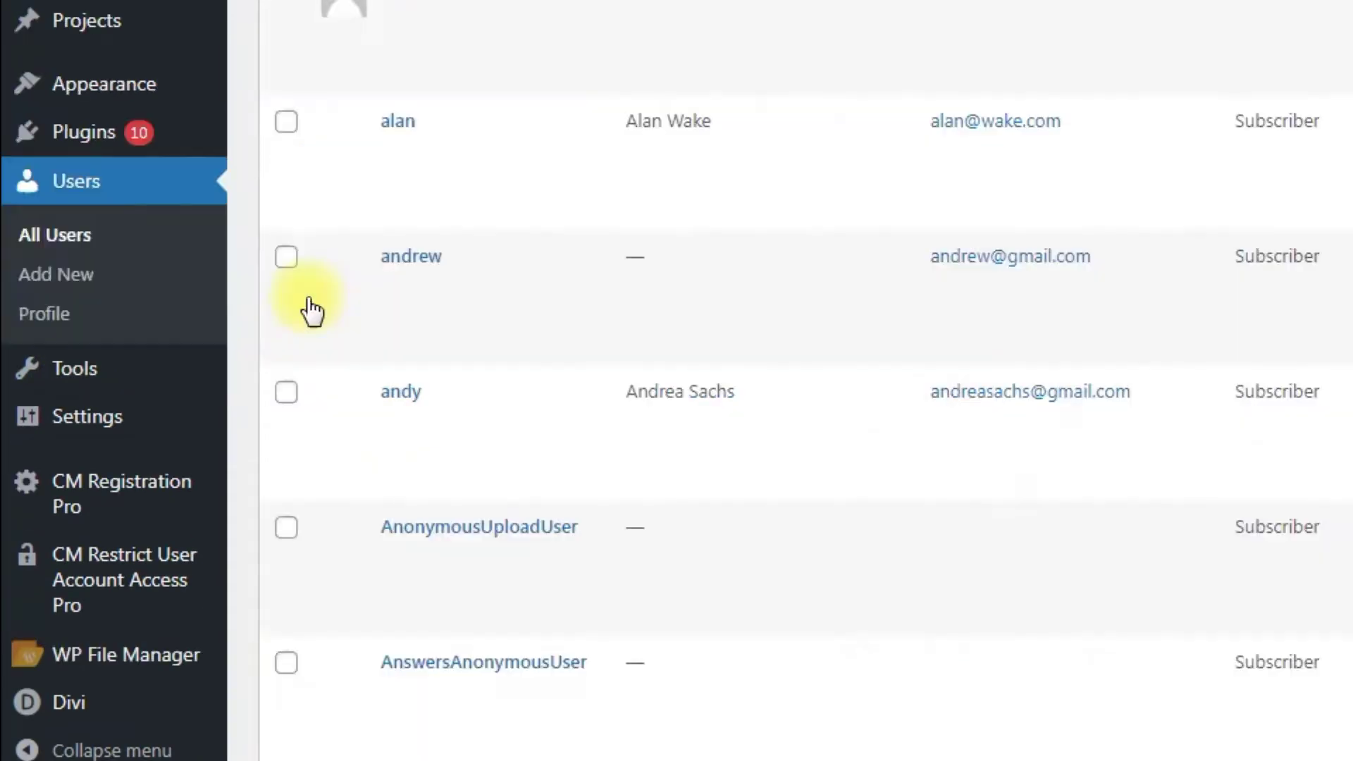
click(199, 48)
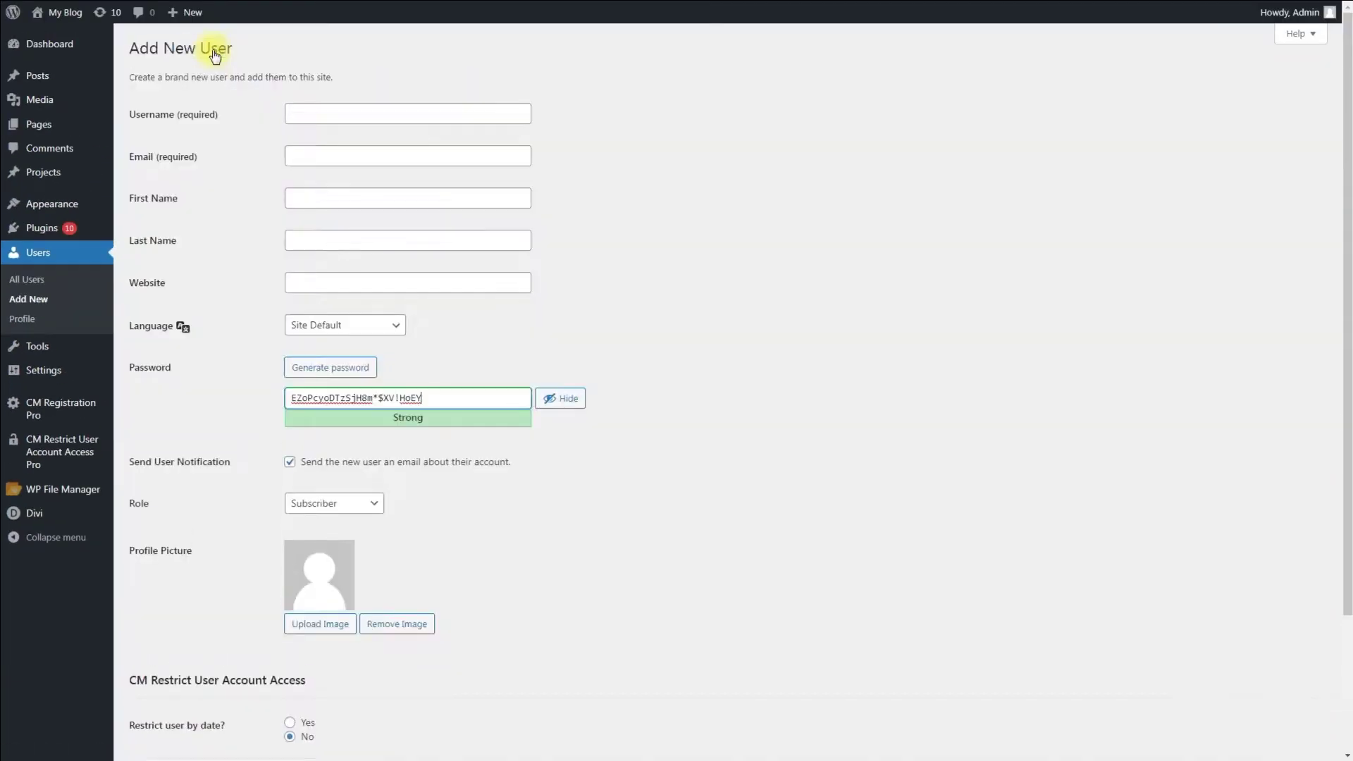
Enter the new user's username and e-mail, and replace the password with a confirmed weak one.
click(474, 119)
text(adrian)
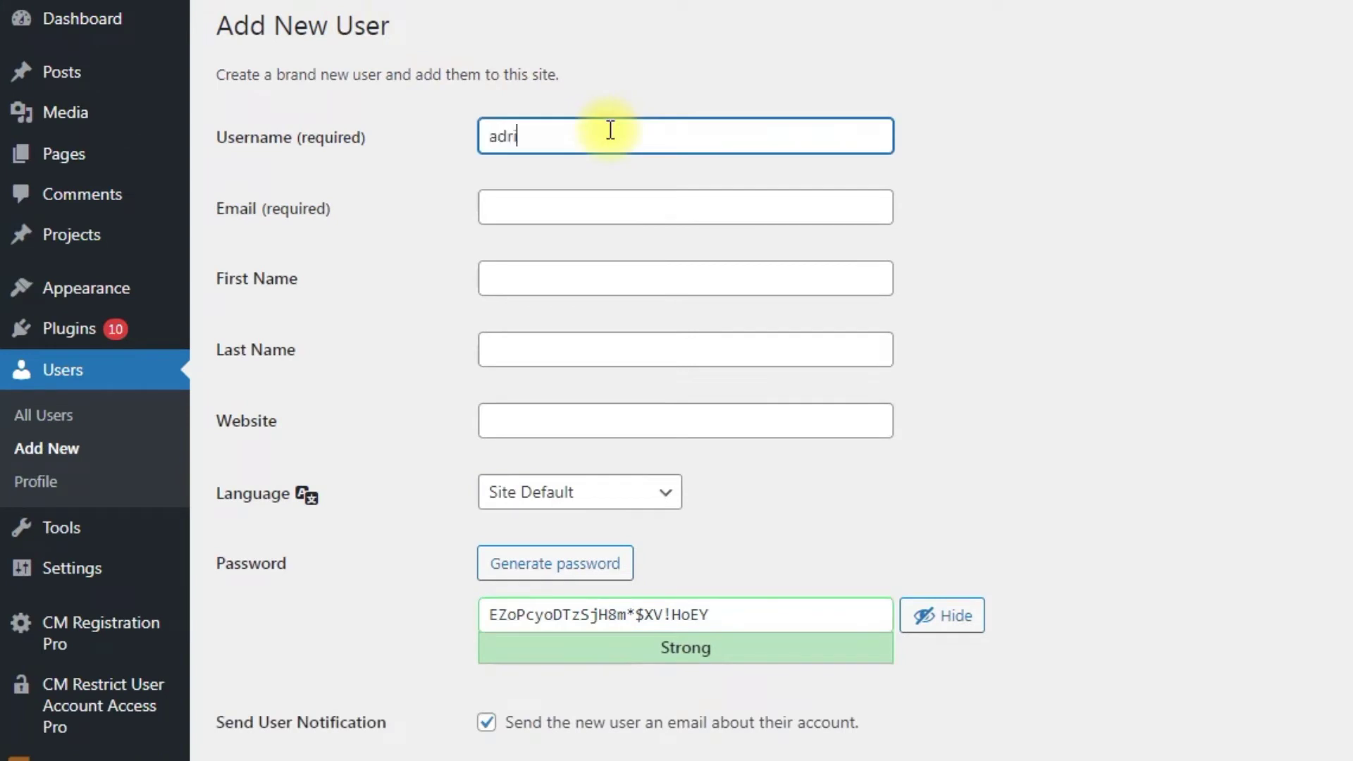
click(689, 212)
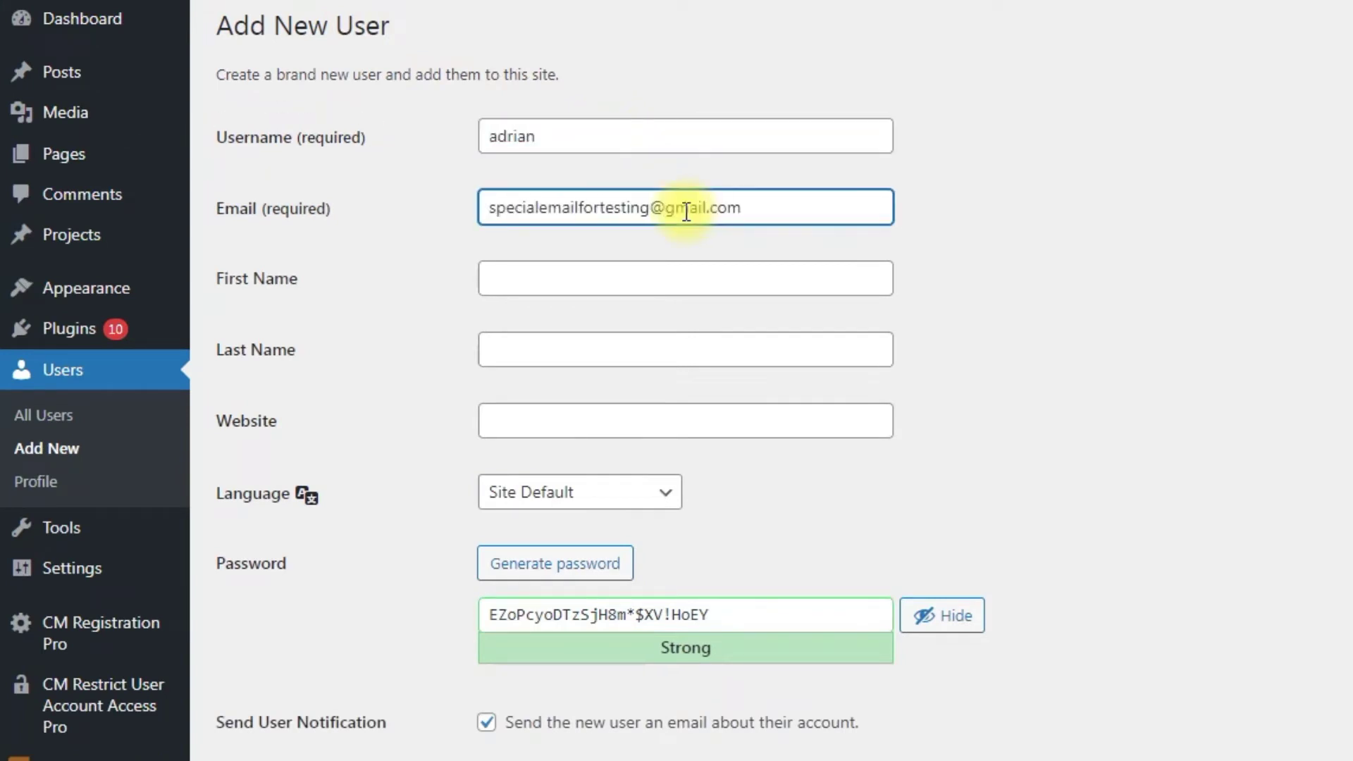
triple_click(791, 613)
text(123)
click(486, 723)
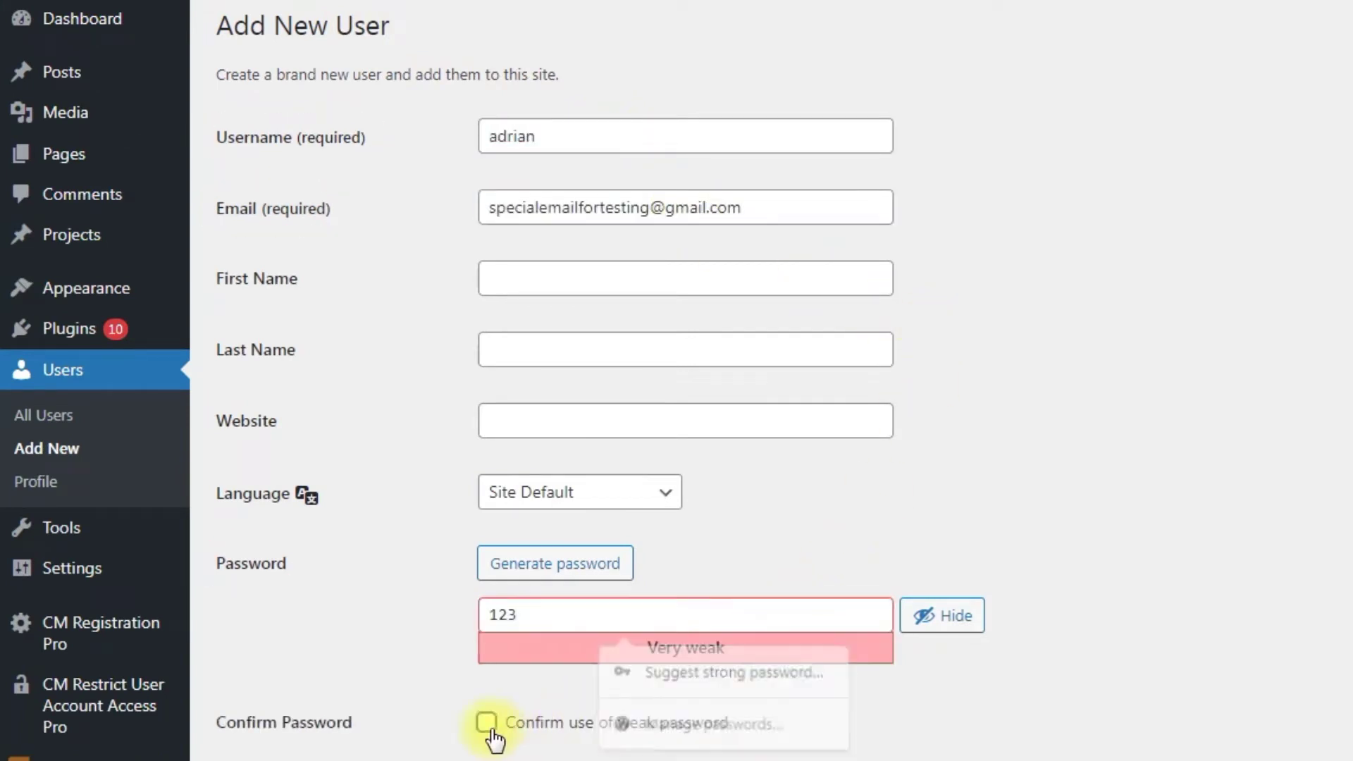
Set 'Restrict user by date?' to Yes in the CM Restrict User Account Access section.
scroll(954, 744, down, 3)
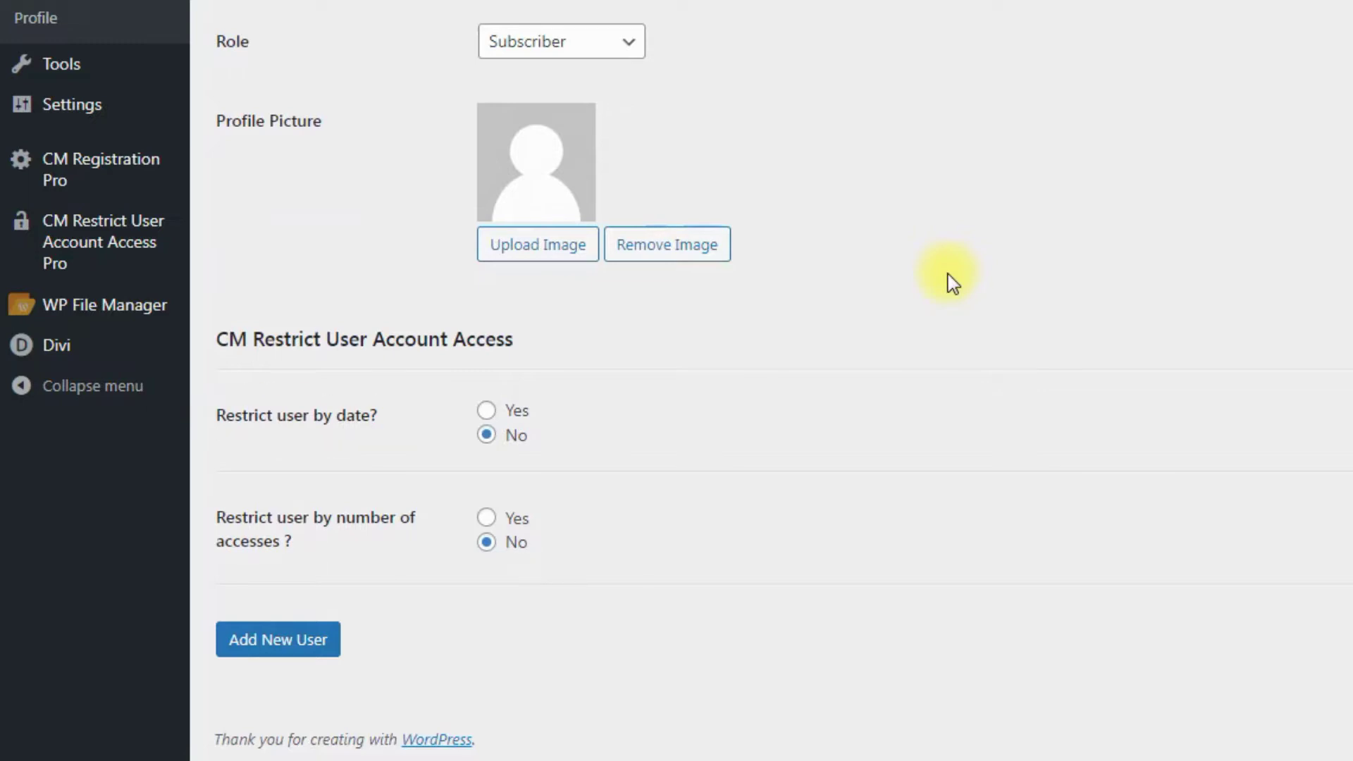
click(530, 409)
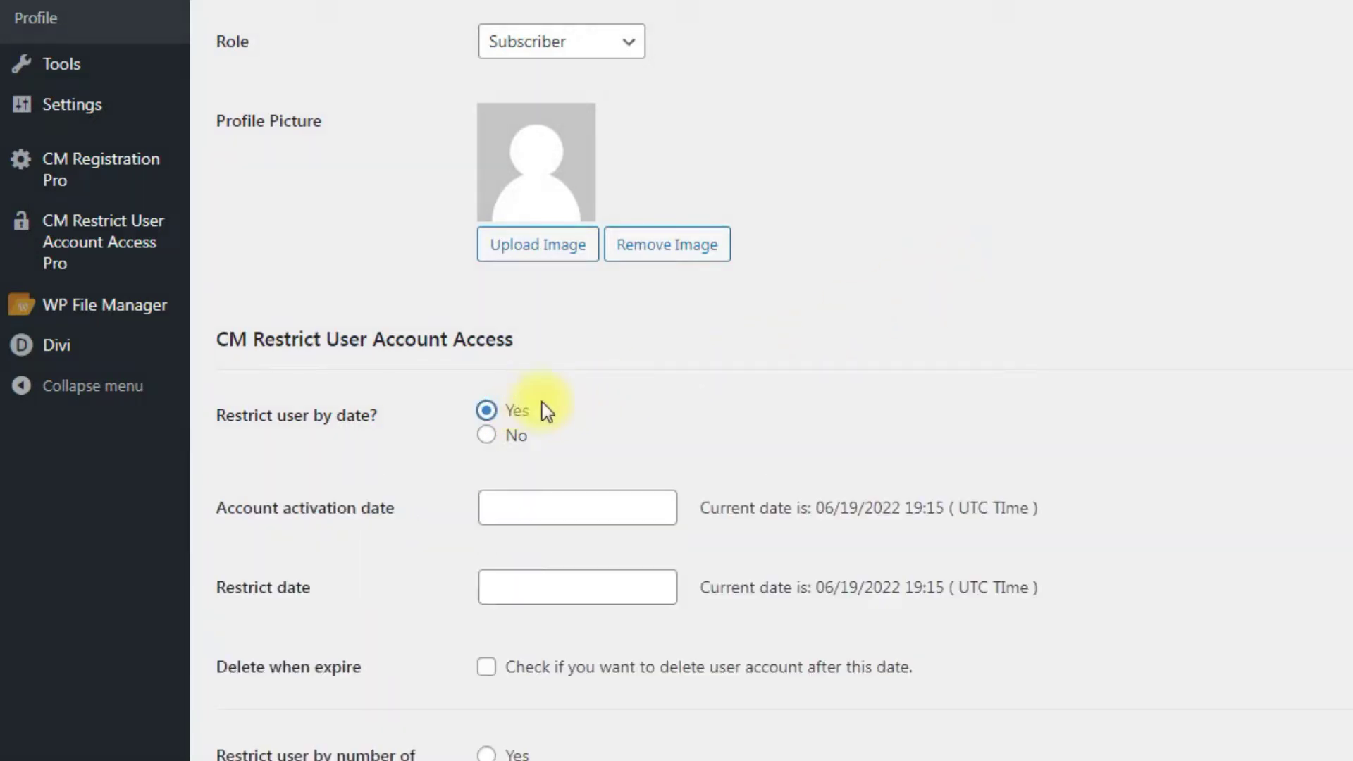
scroll(585, 405, down, 2)
scroll(591, 404, down, 2)
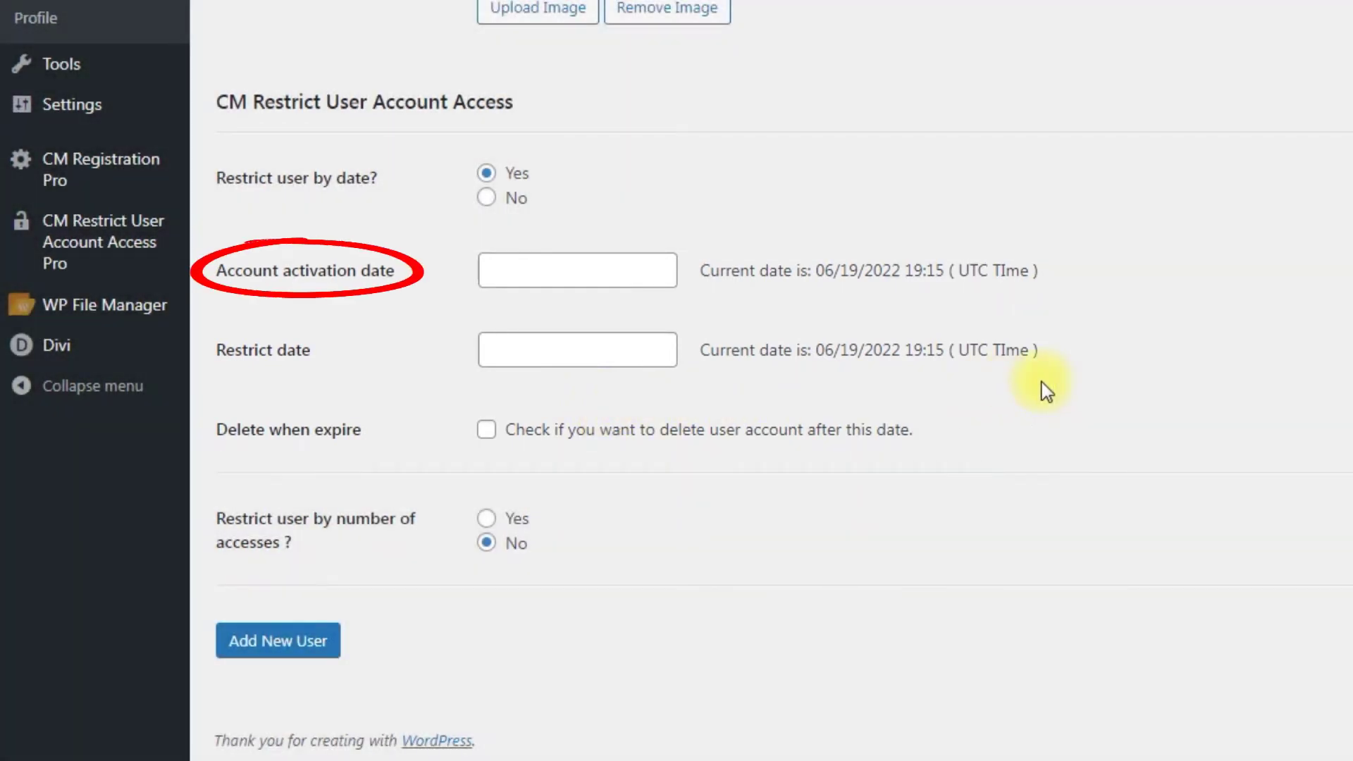
Set the Account activation date to June 21, 2022 at 11:30.
click(662, 273)
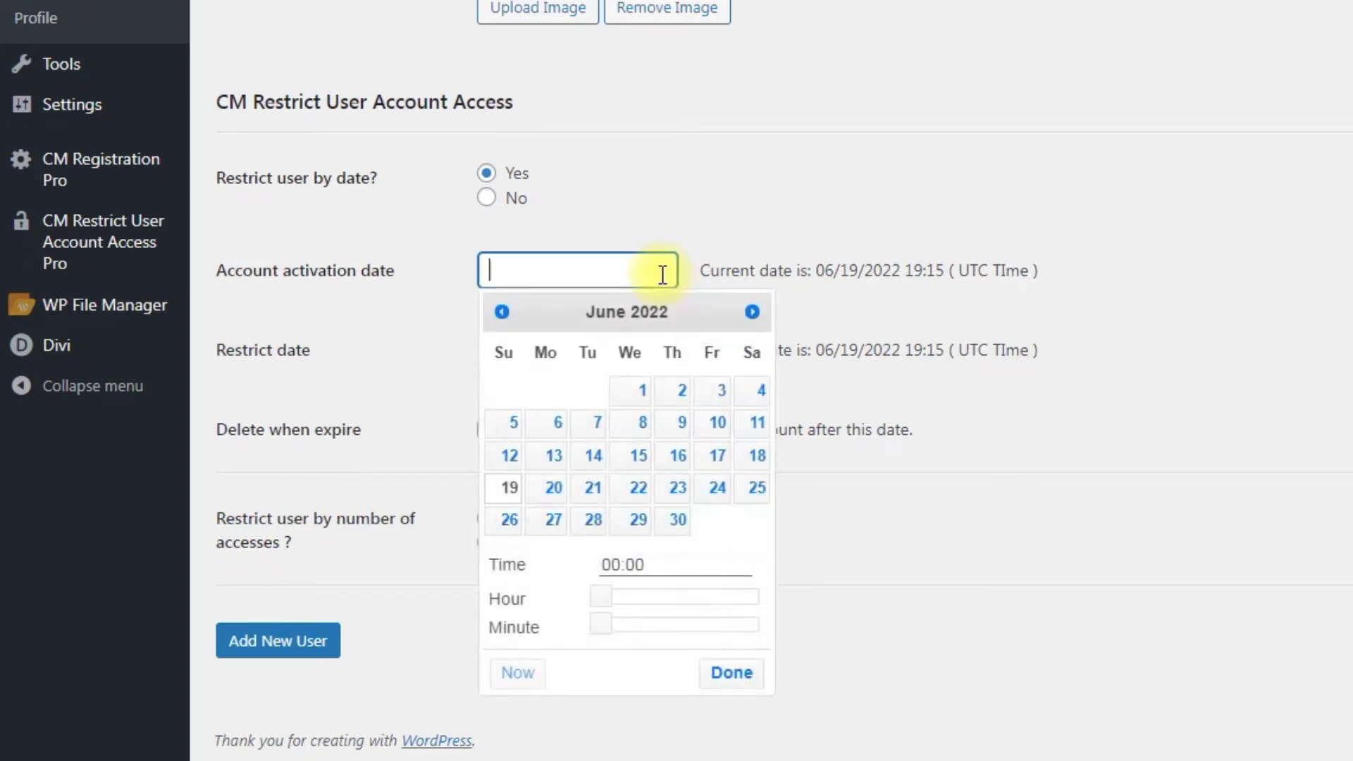
click(594, 491)
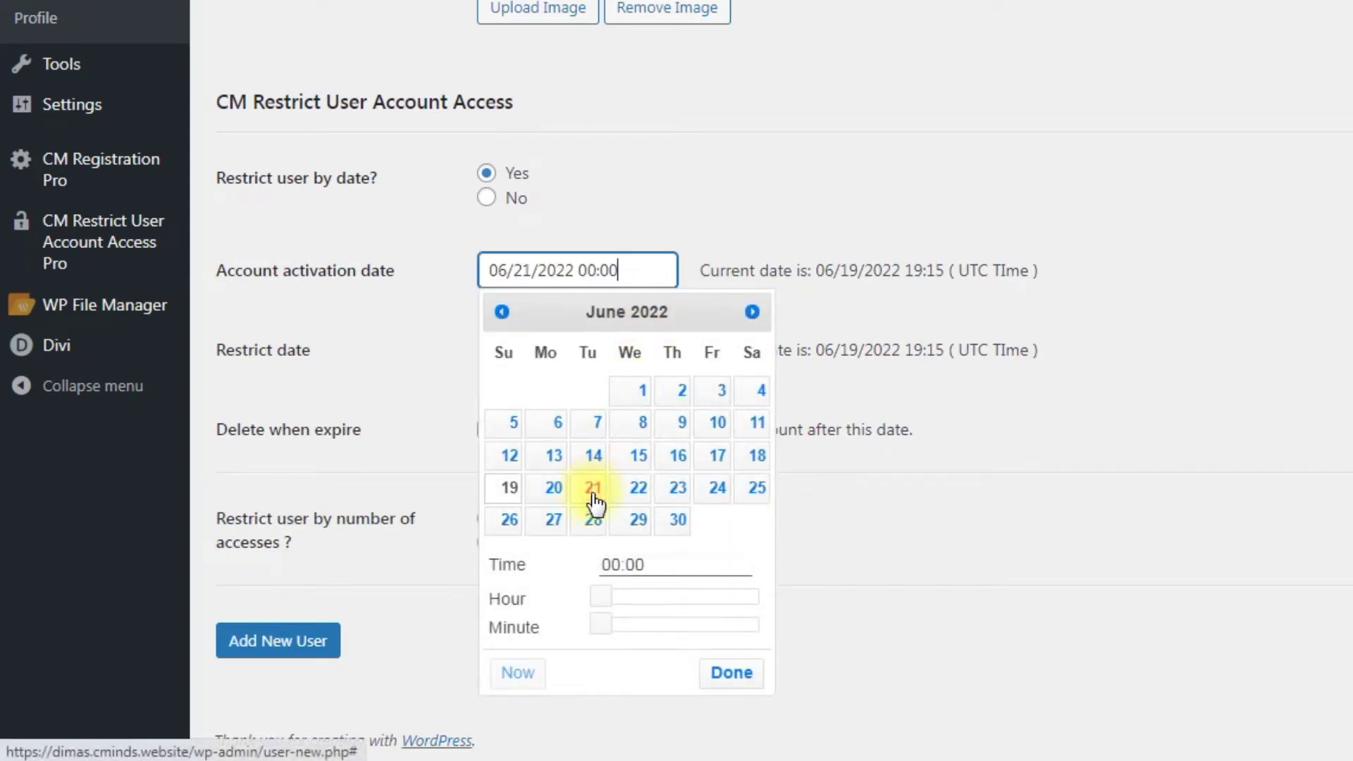
drag(601, 598, 684, 606)
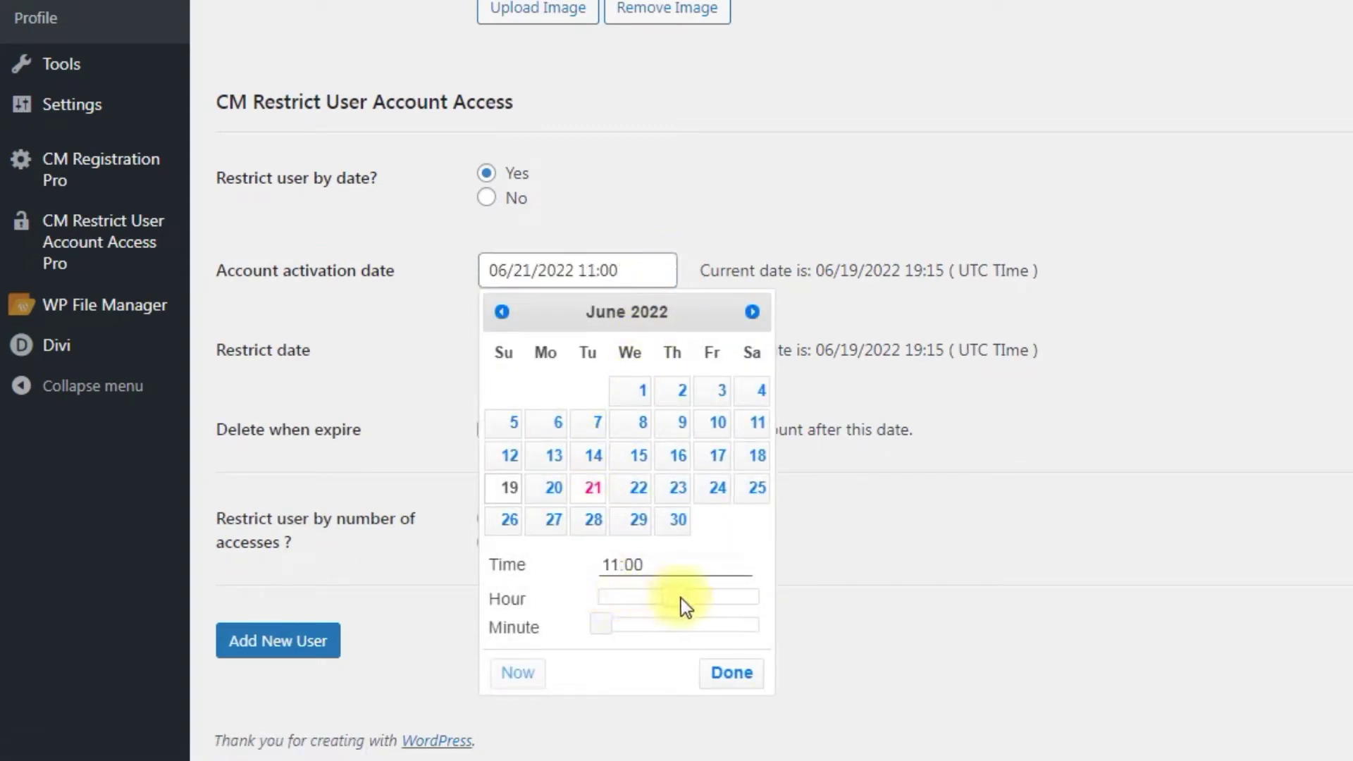
drag(601, 624, 682, 625)
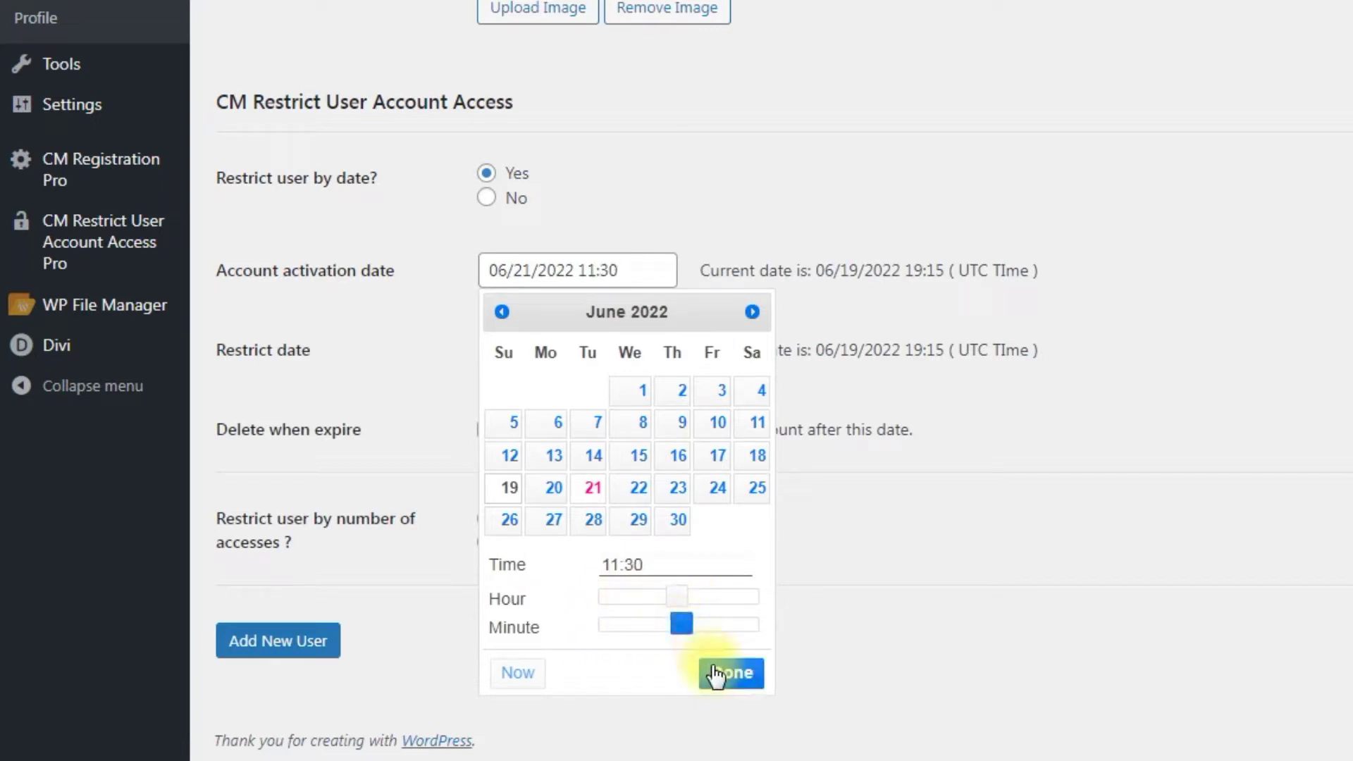
click(715, 672)
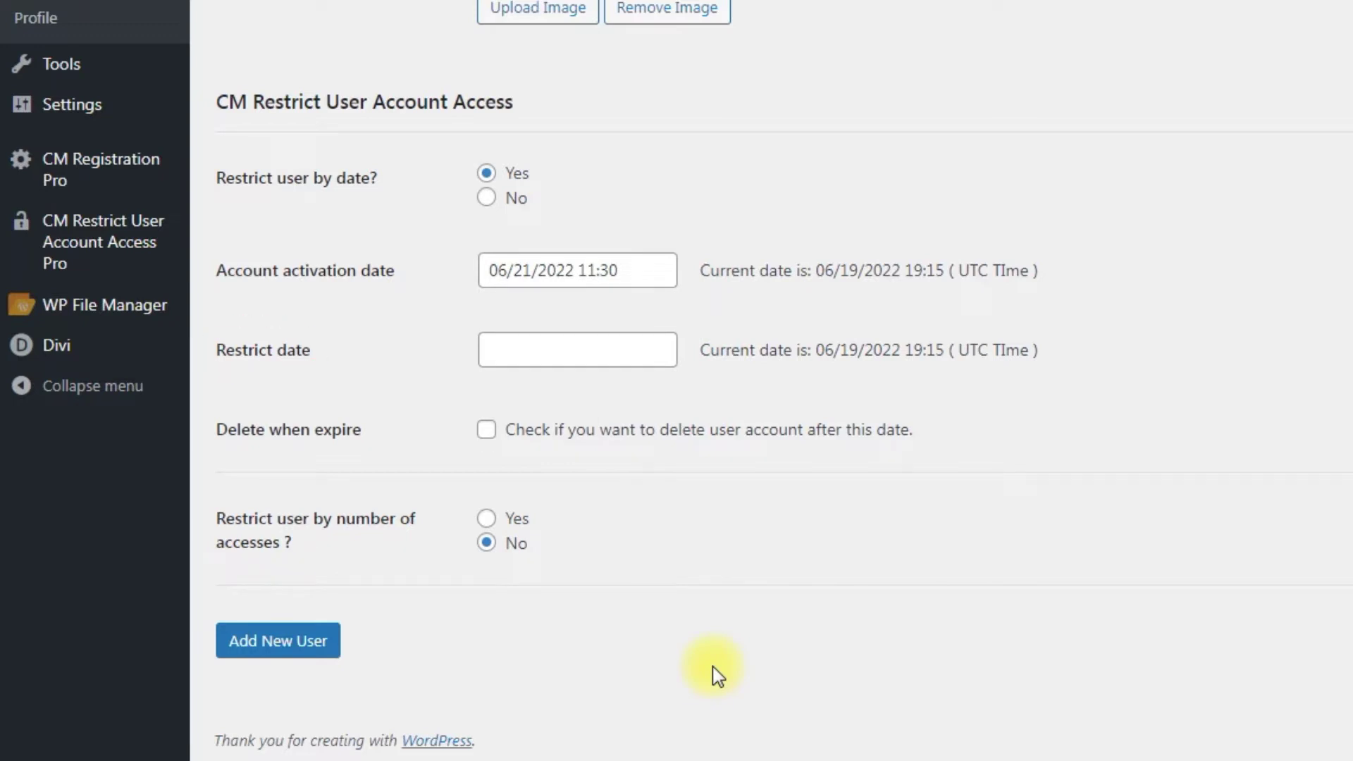
Set the Restrict date to July 5, 2022 at 19:20.
click(601, 359)
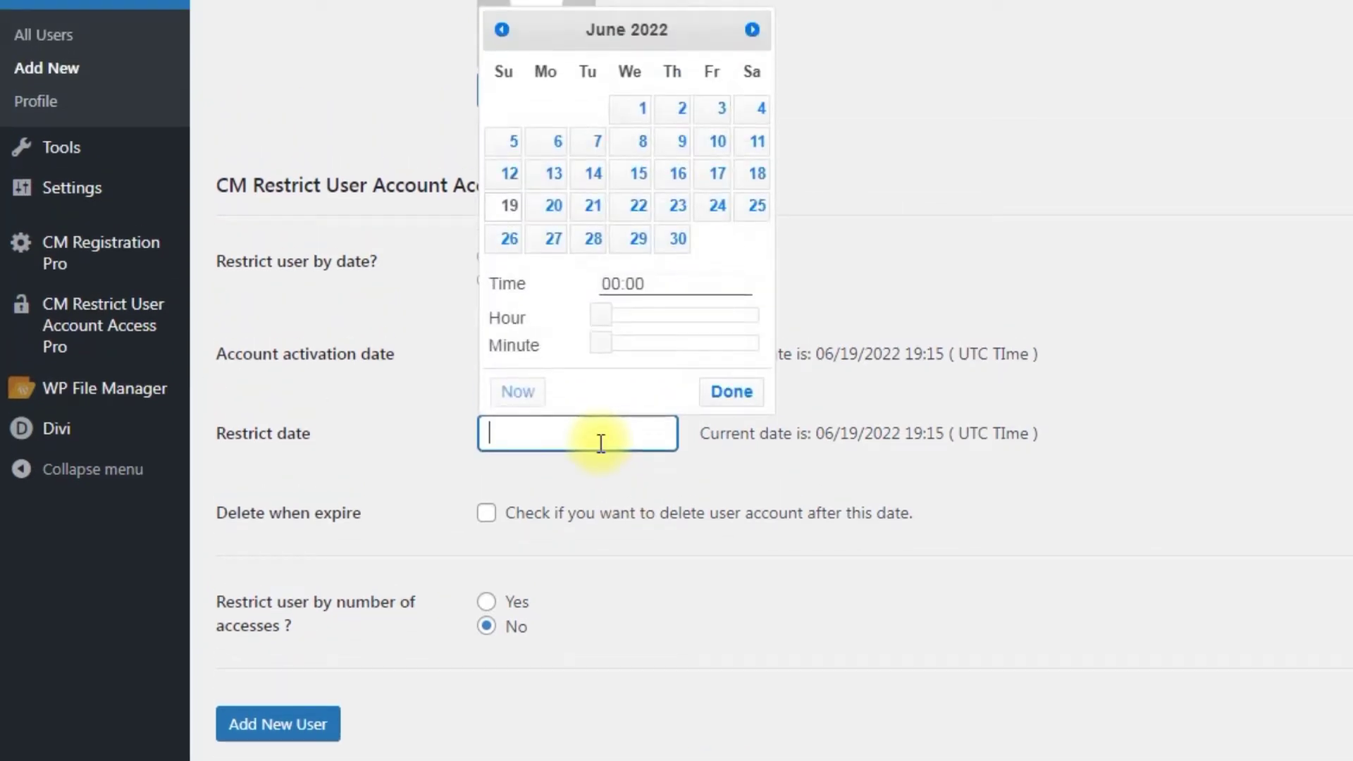
click(750, 32)
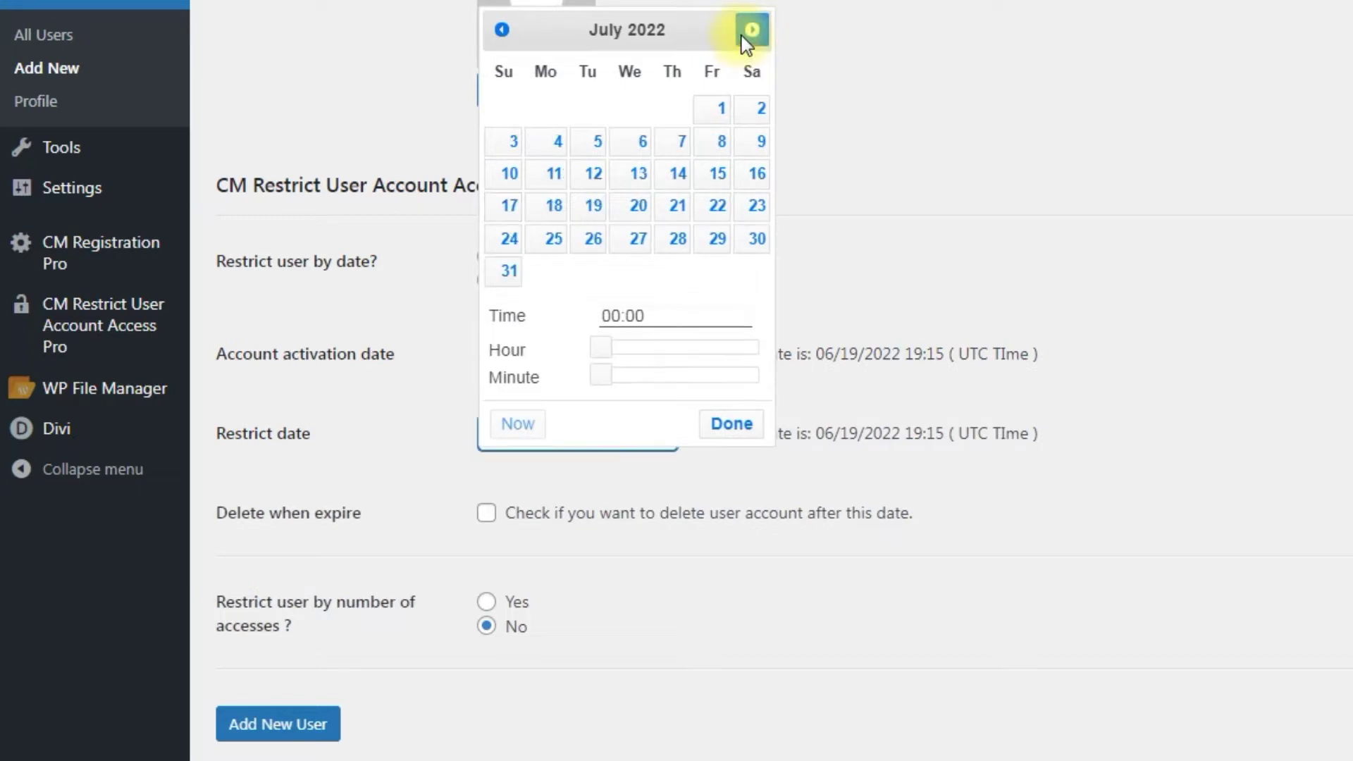
click(586, 149)
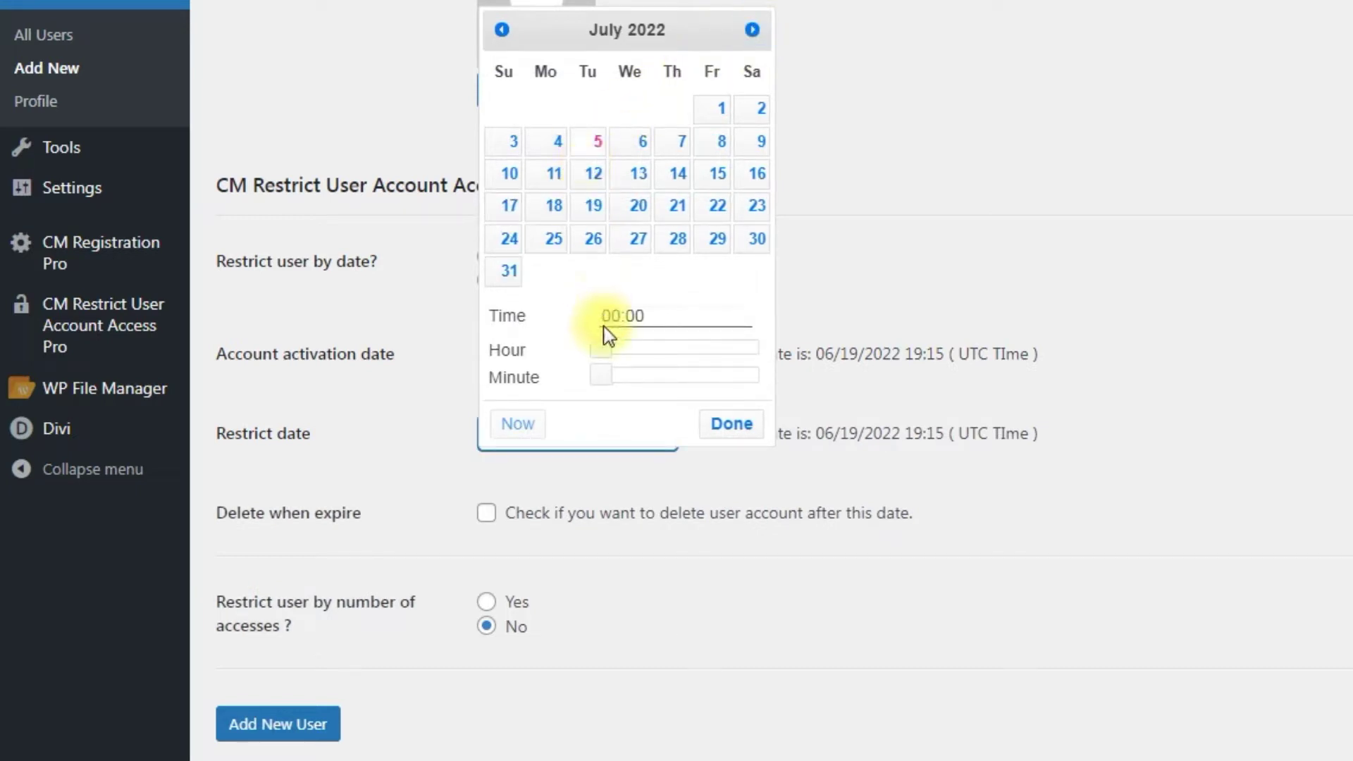
drag(605, 349, 731, 346)
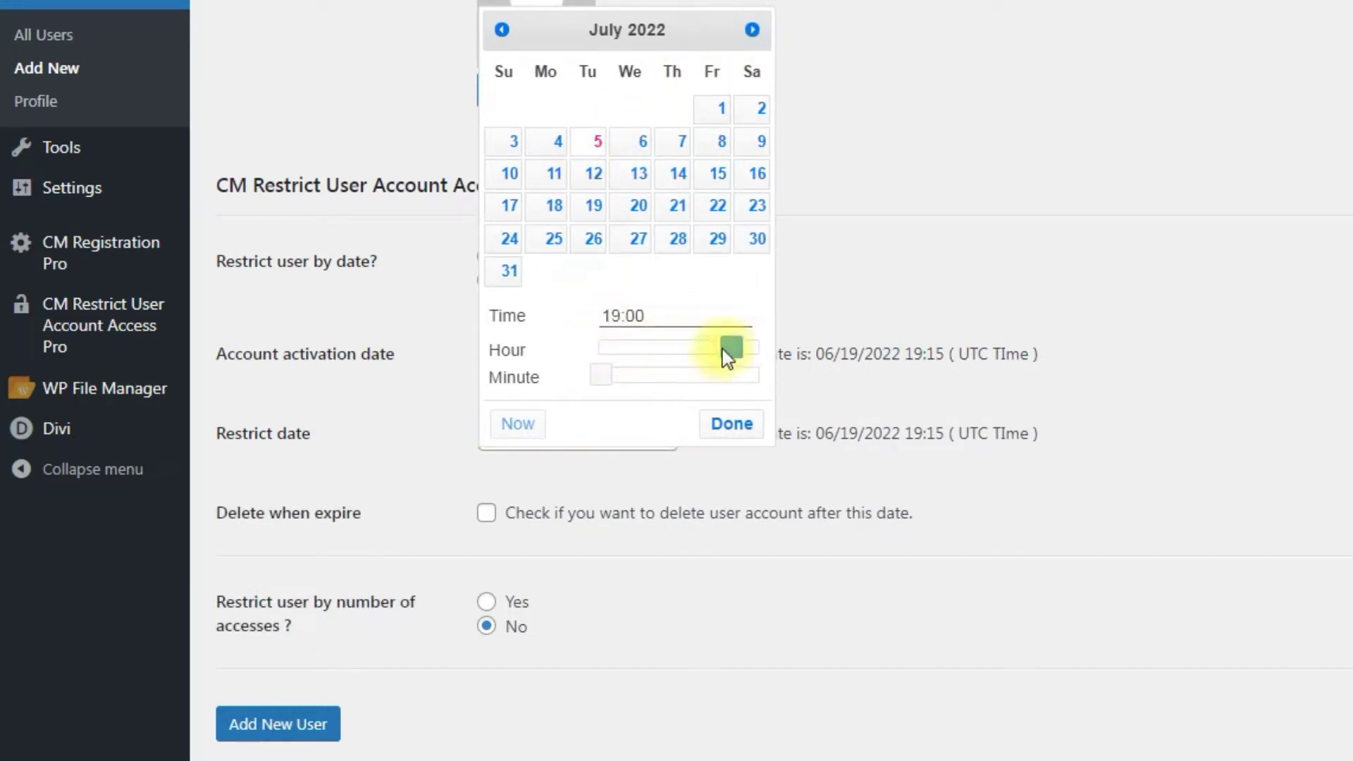
drag(603, 375, 664, 383)
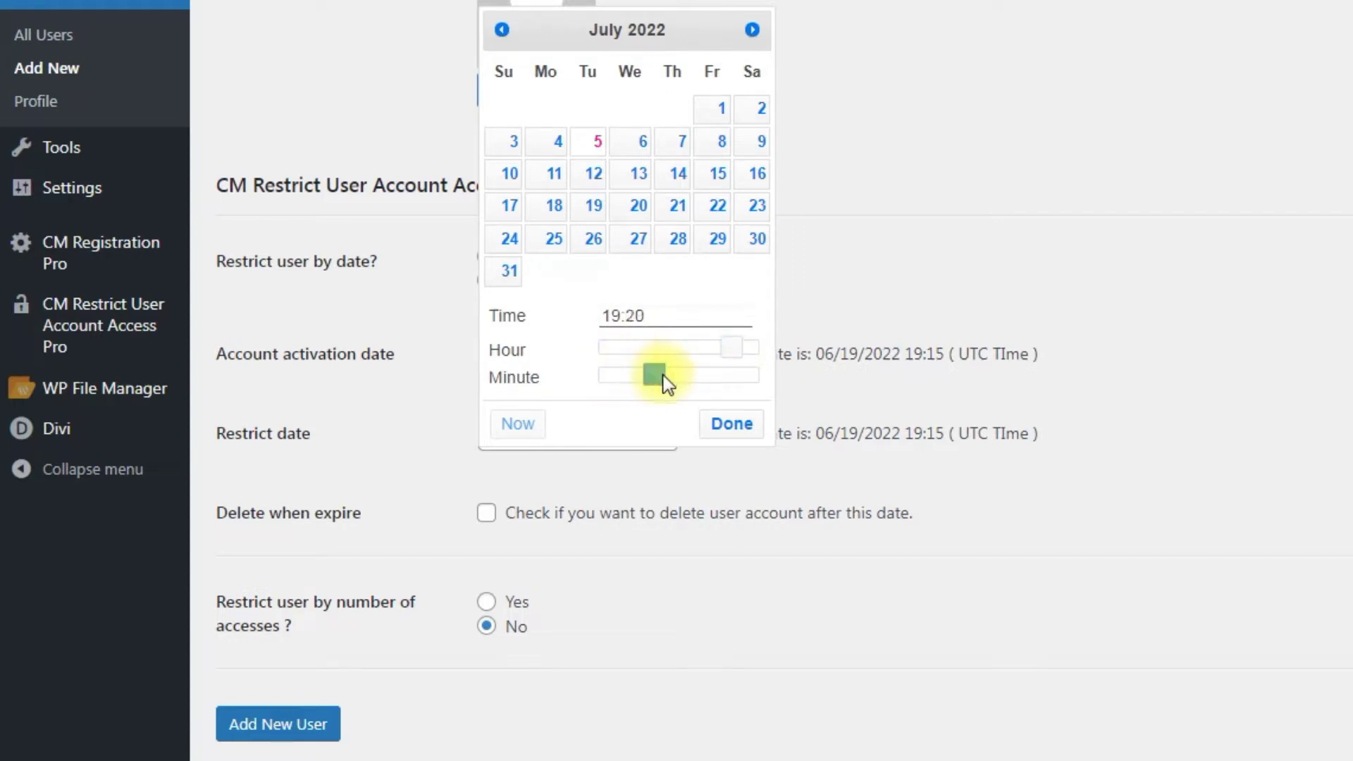
click(718, 429)
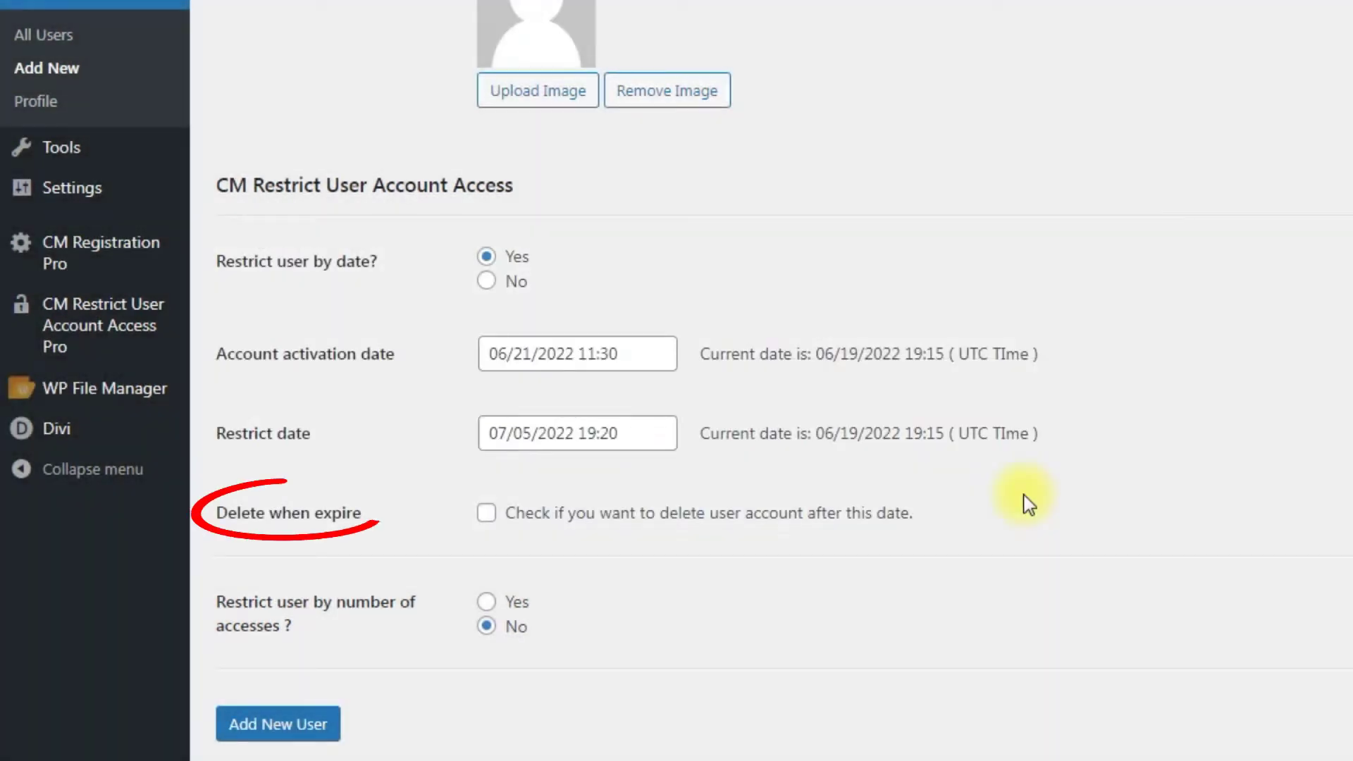
click(708, 523)
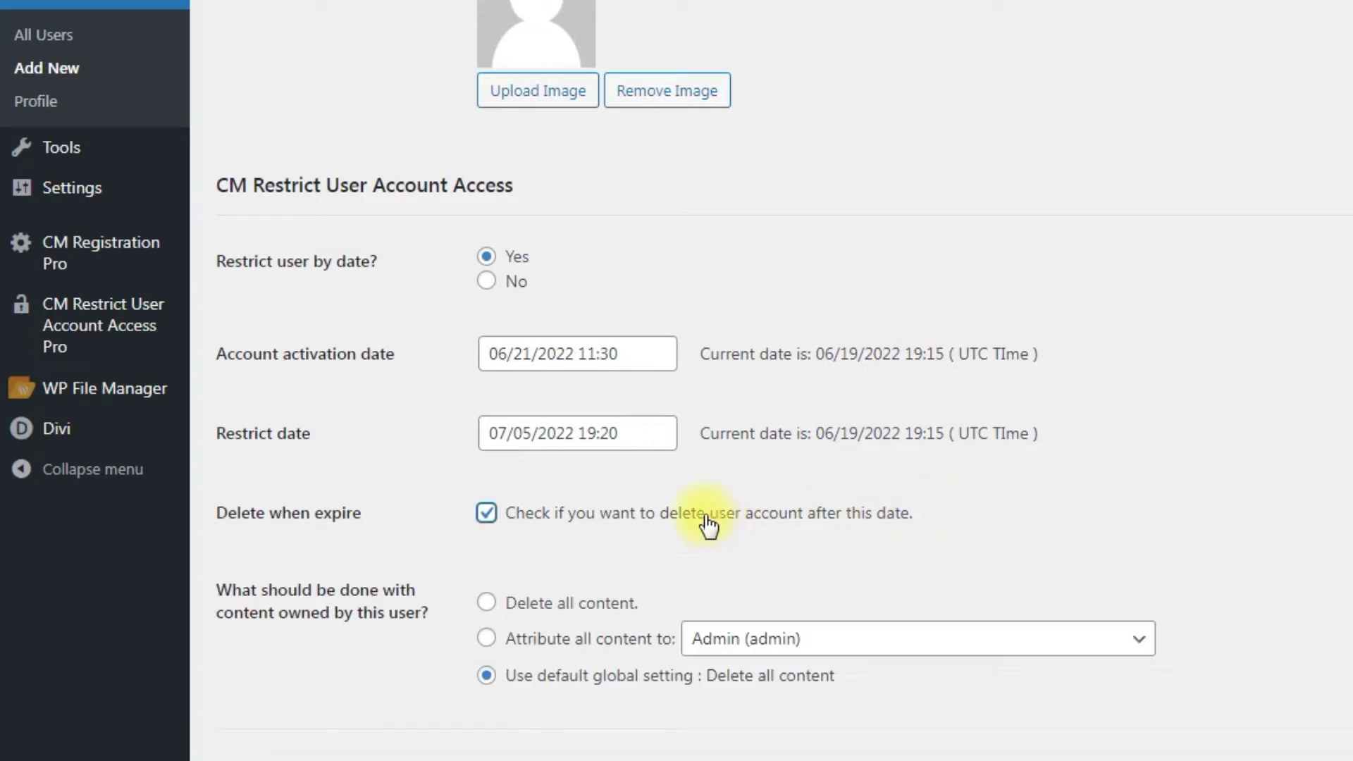
scroll(1033, 517, down, 3)
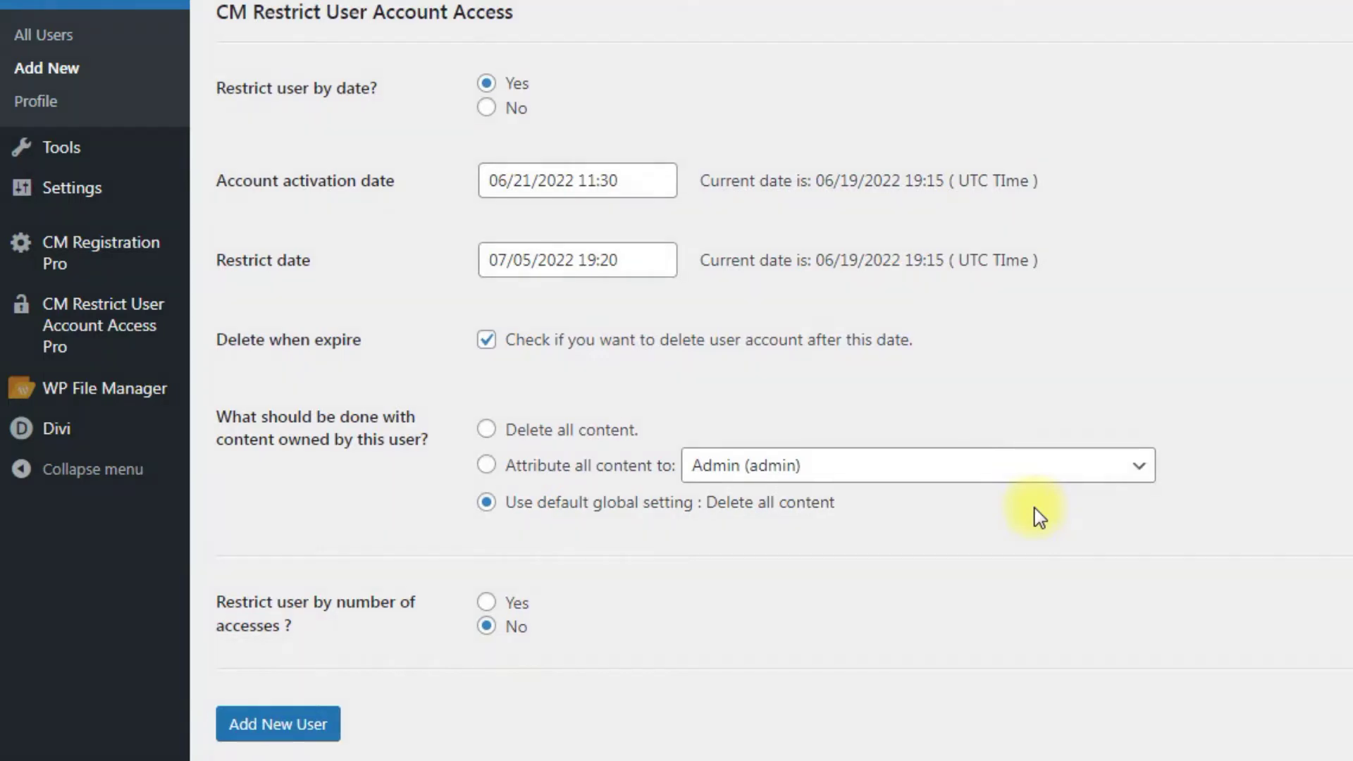
click(634, 430)
click(642, 469)
click(948, 467)
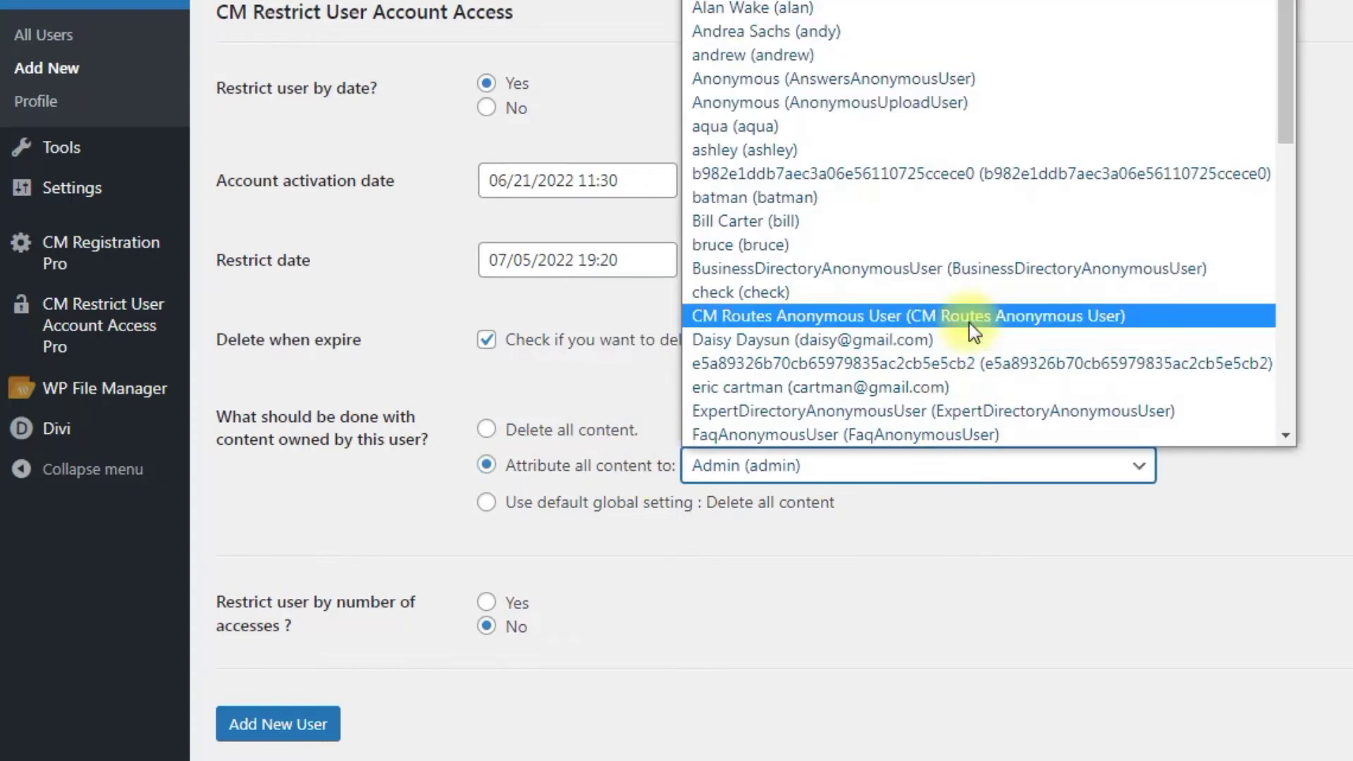
scroll(969, 323, down, 10)
click(986, 577)
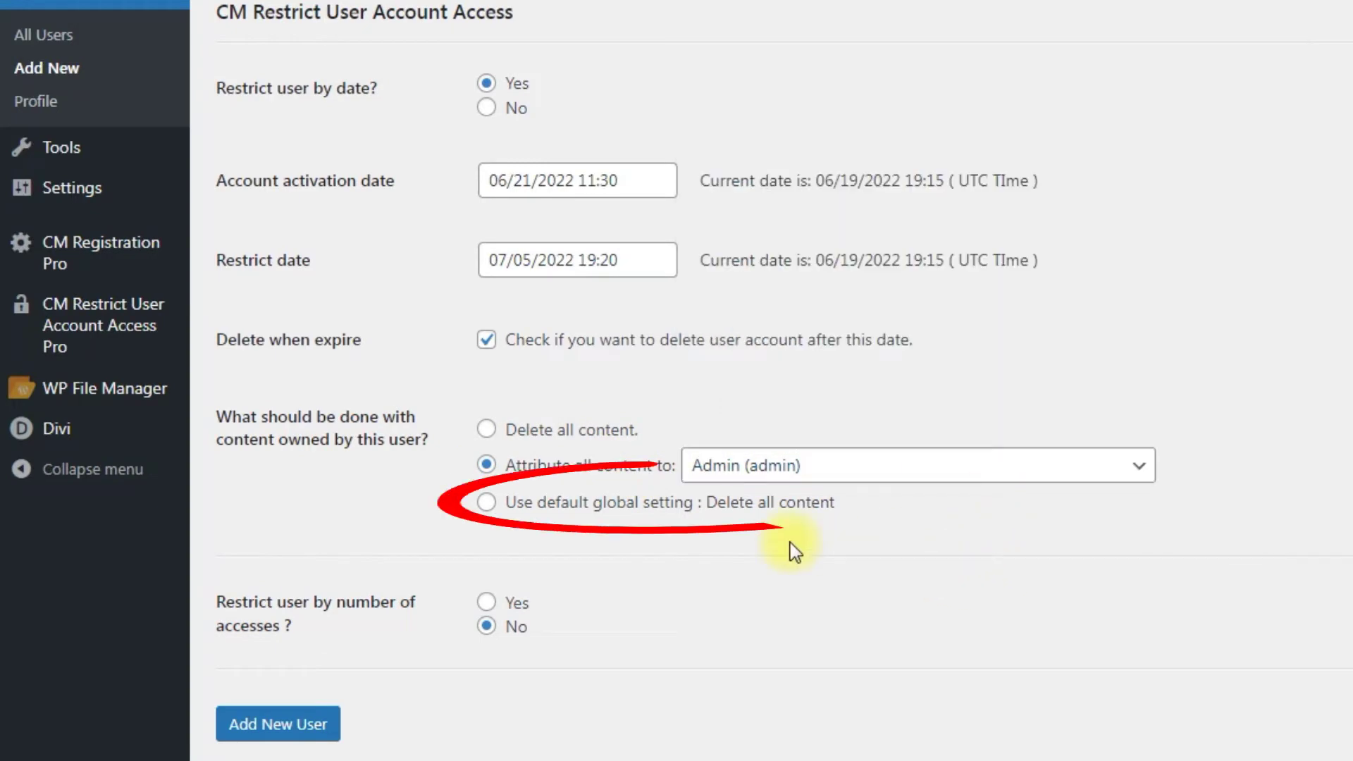
click(640, 514)
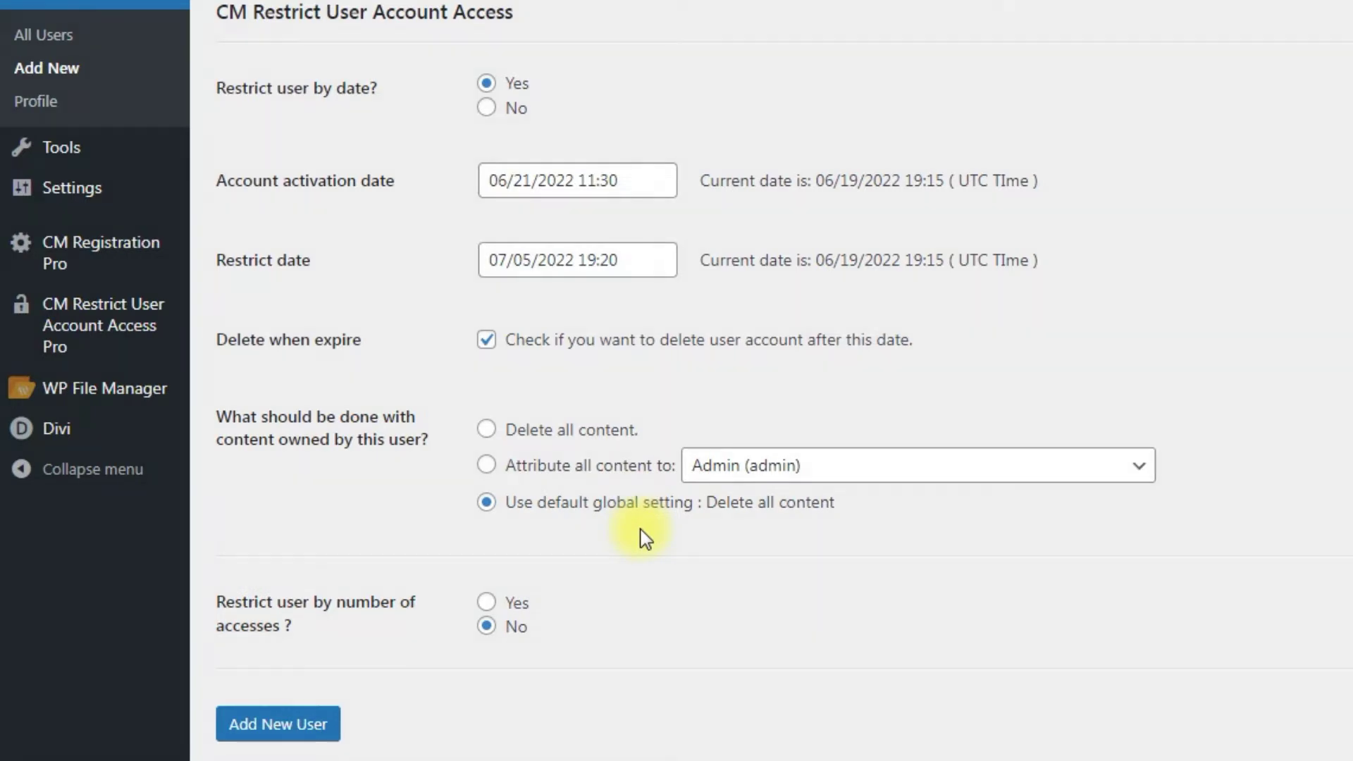
click(486, 341)
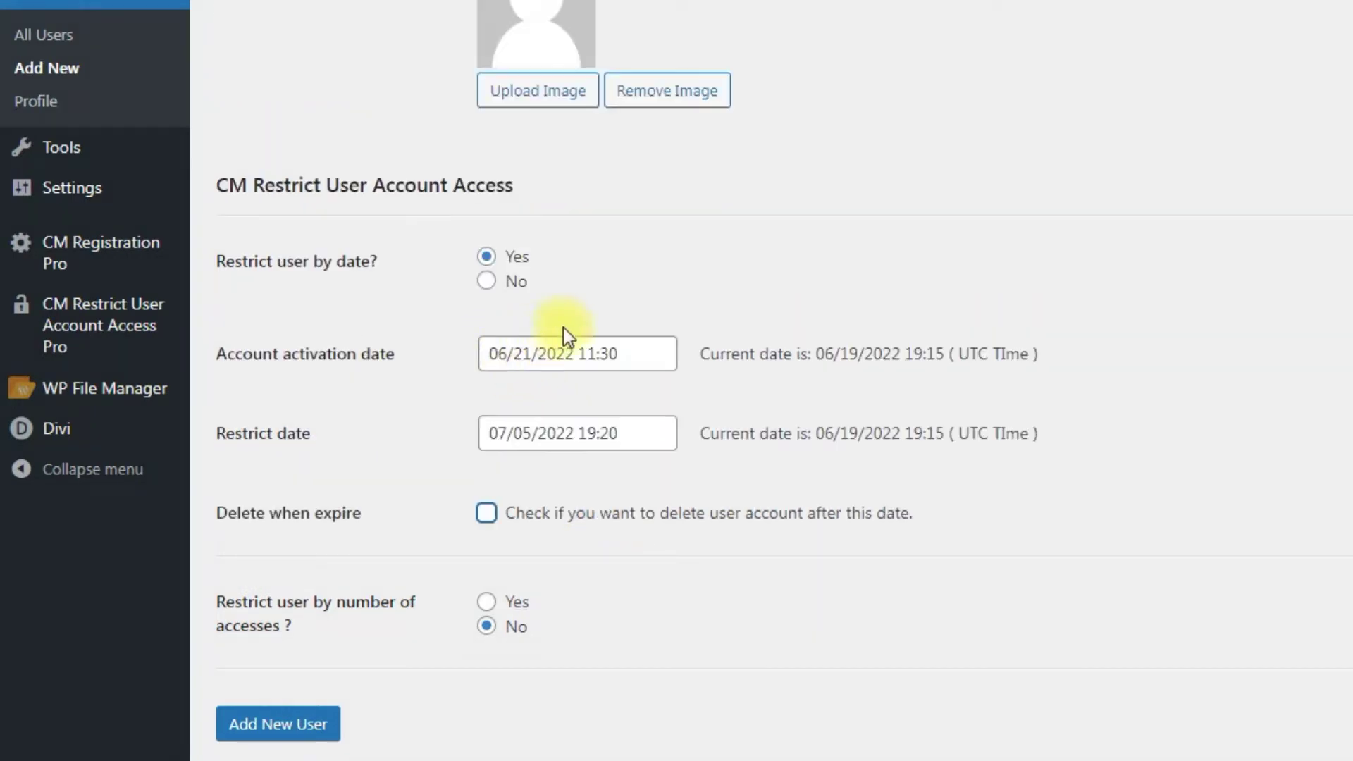
Create the new user account and decline Chrome's offer to save the password.
click(593, 307)
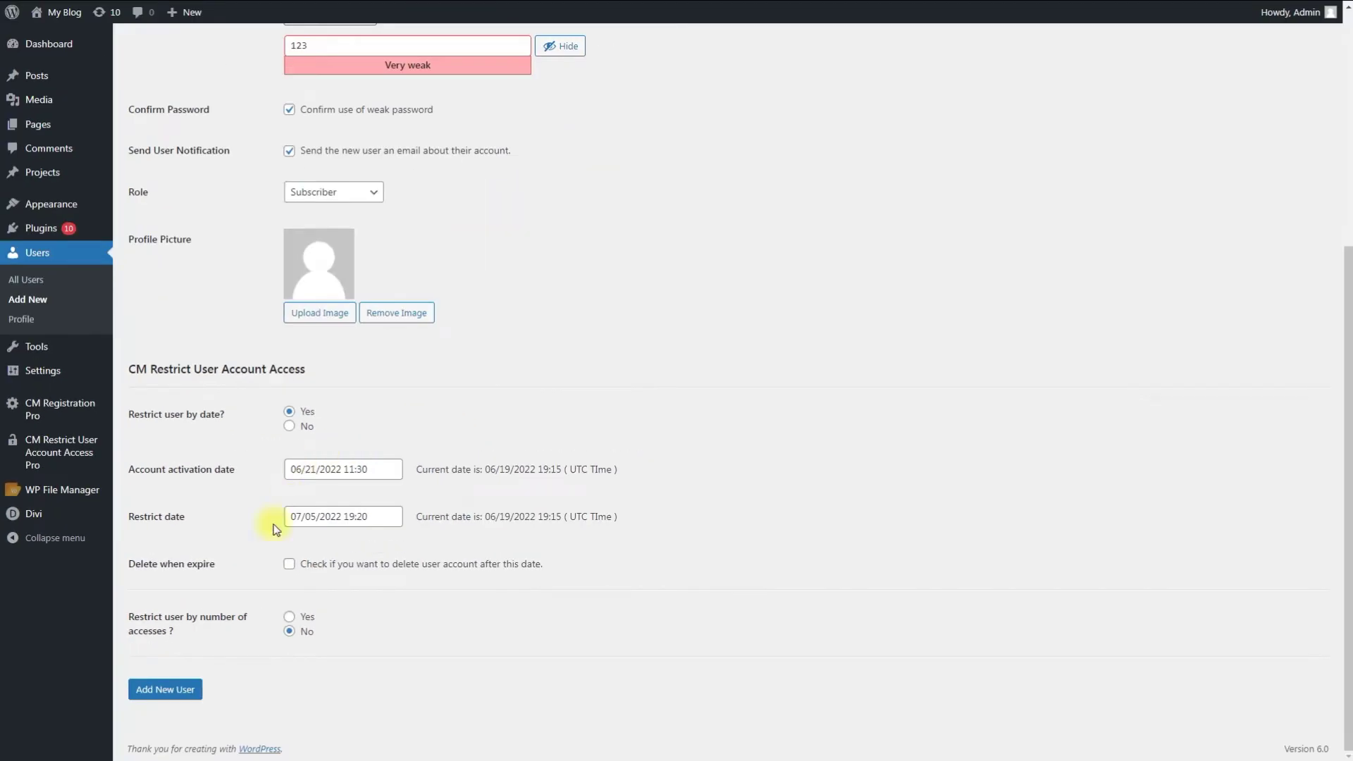
click(182, 690)
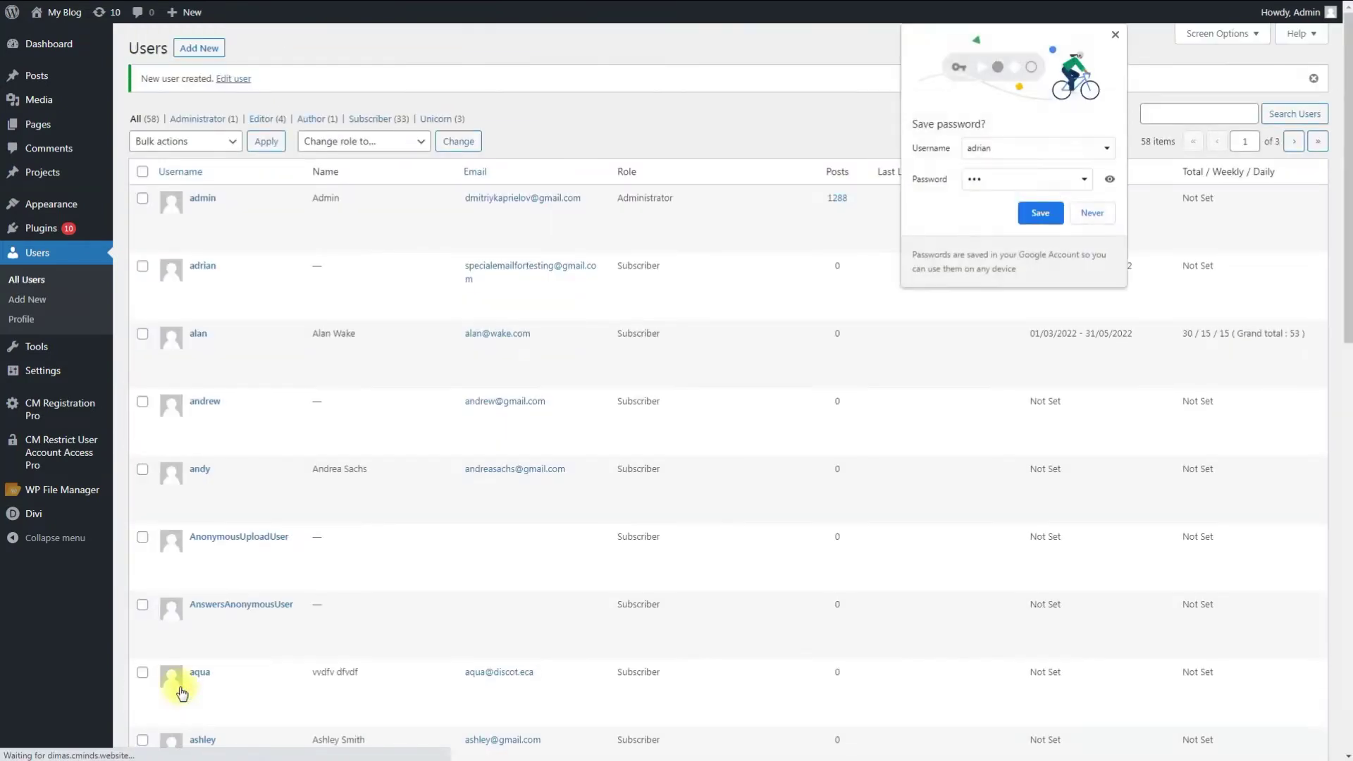
click(1065, 233)
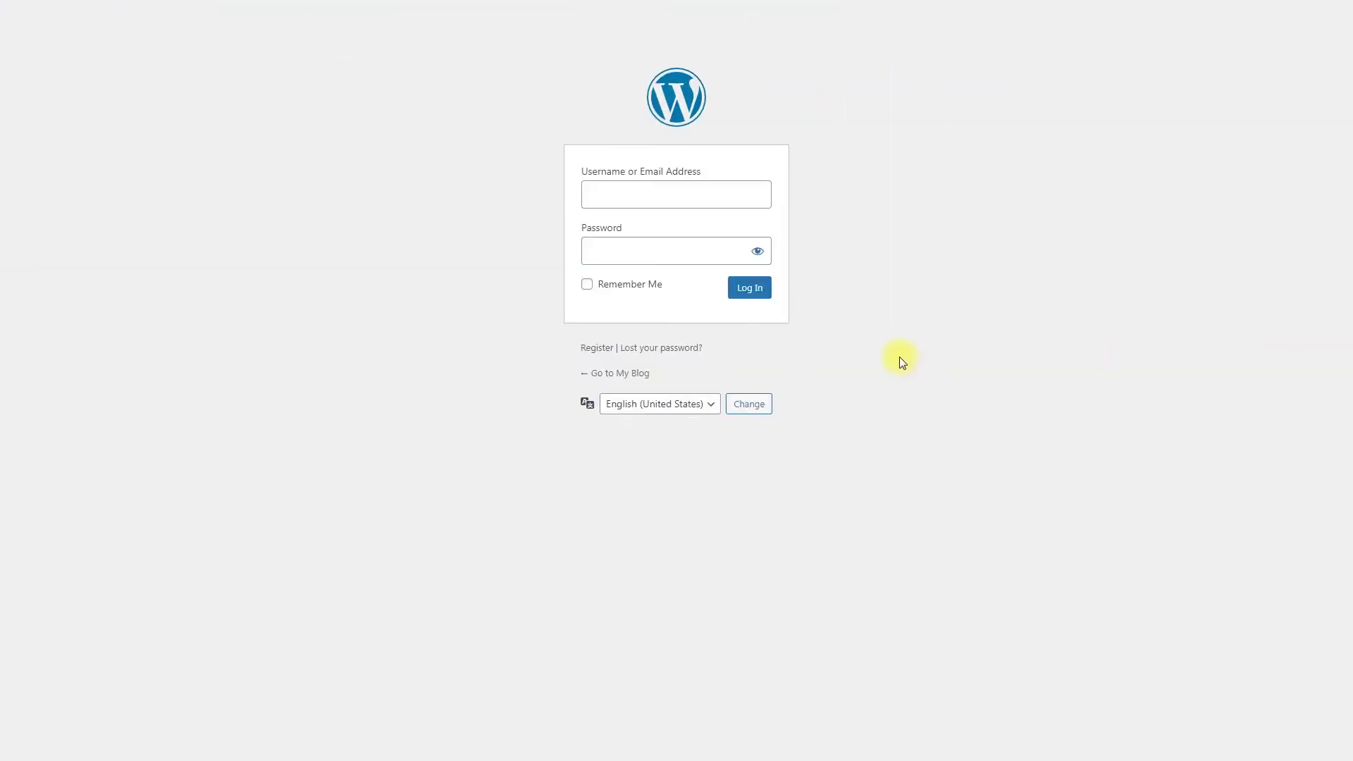
Log in as the new user and get the 'account is not activated' refusal.
click(713, 196)
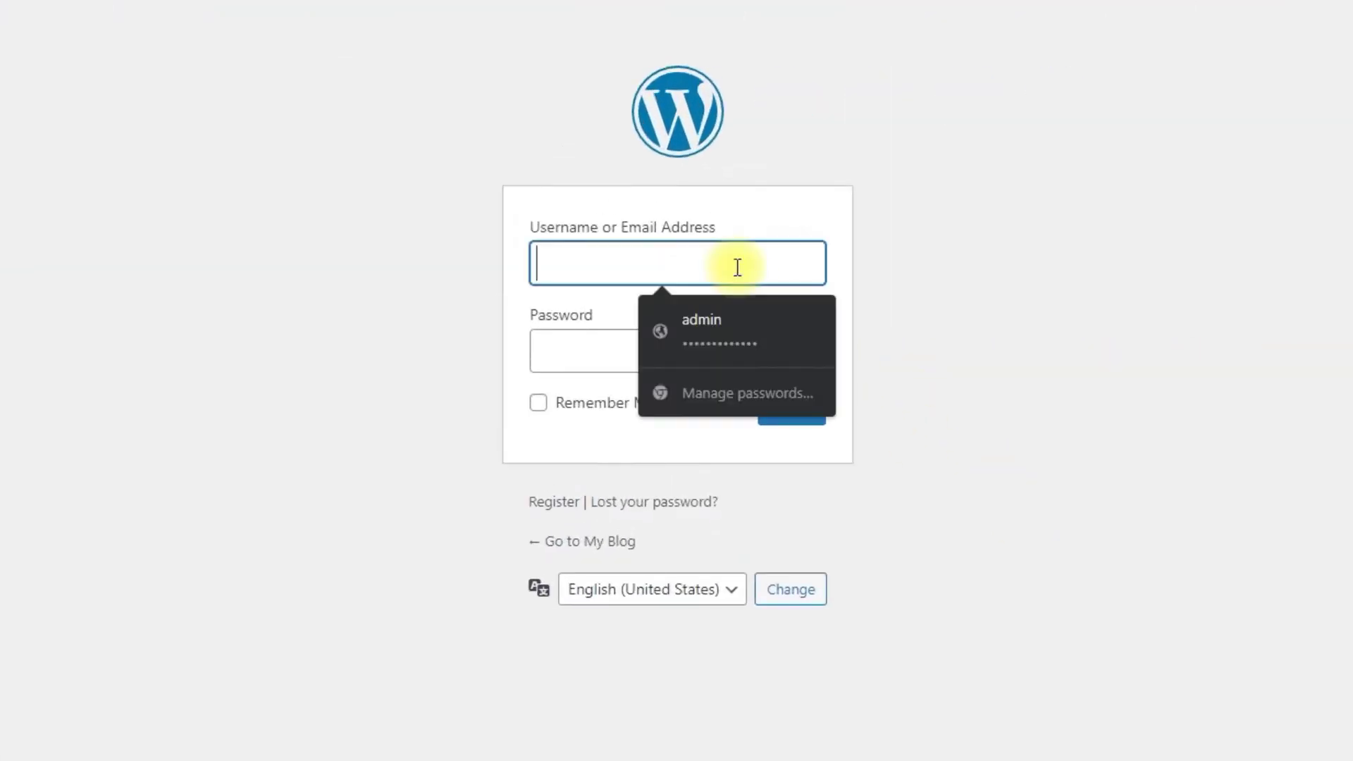
text(adrian)
click(715, 350)
text(•••)
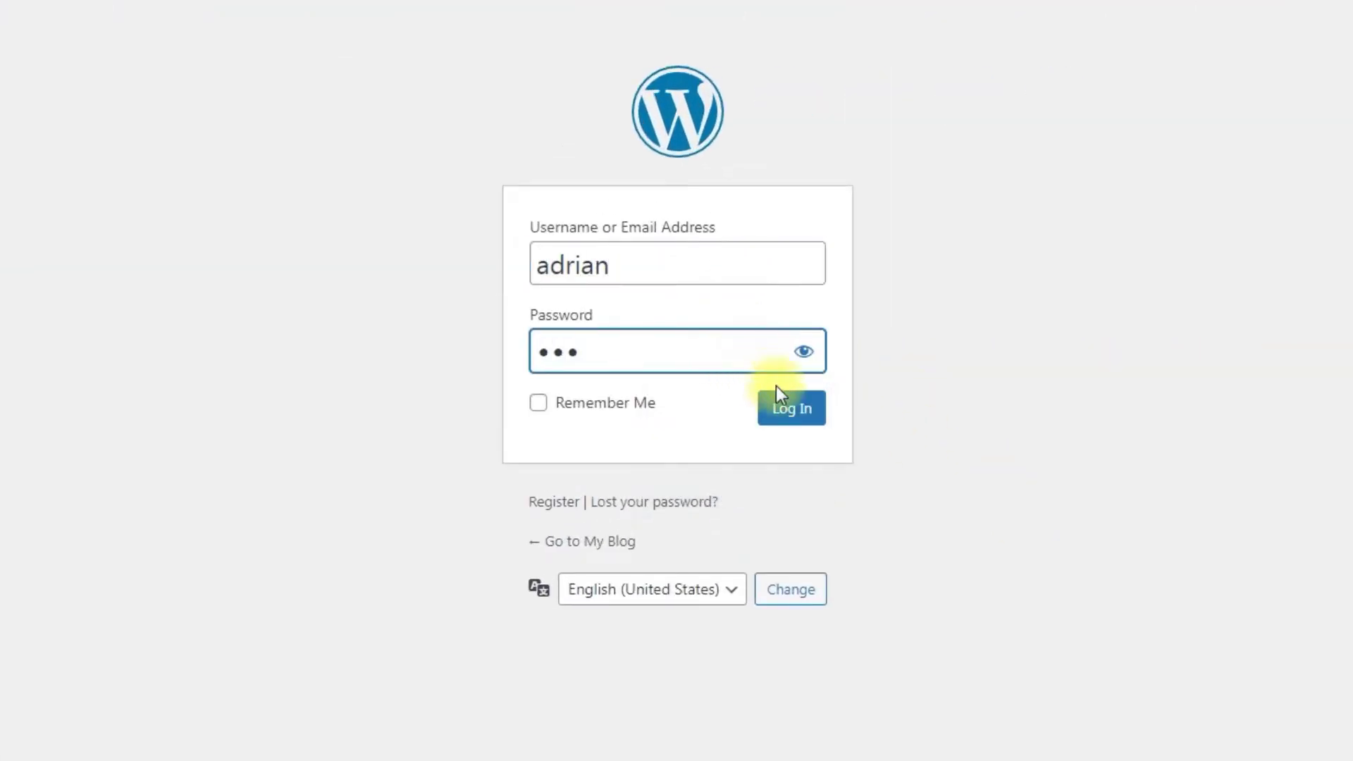
click(812, 423)
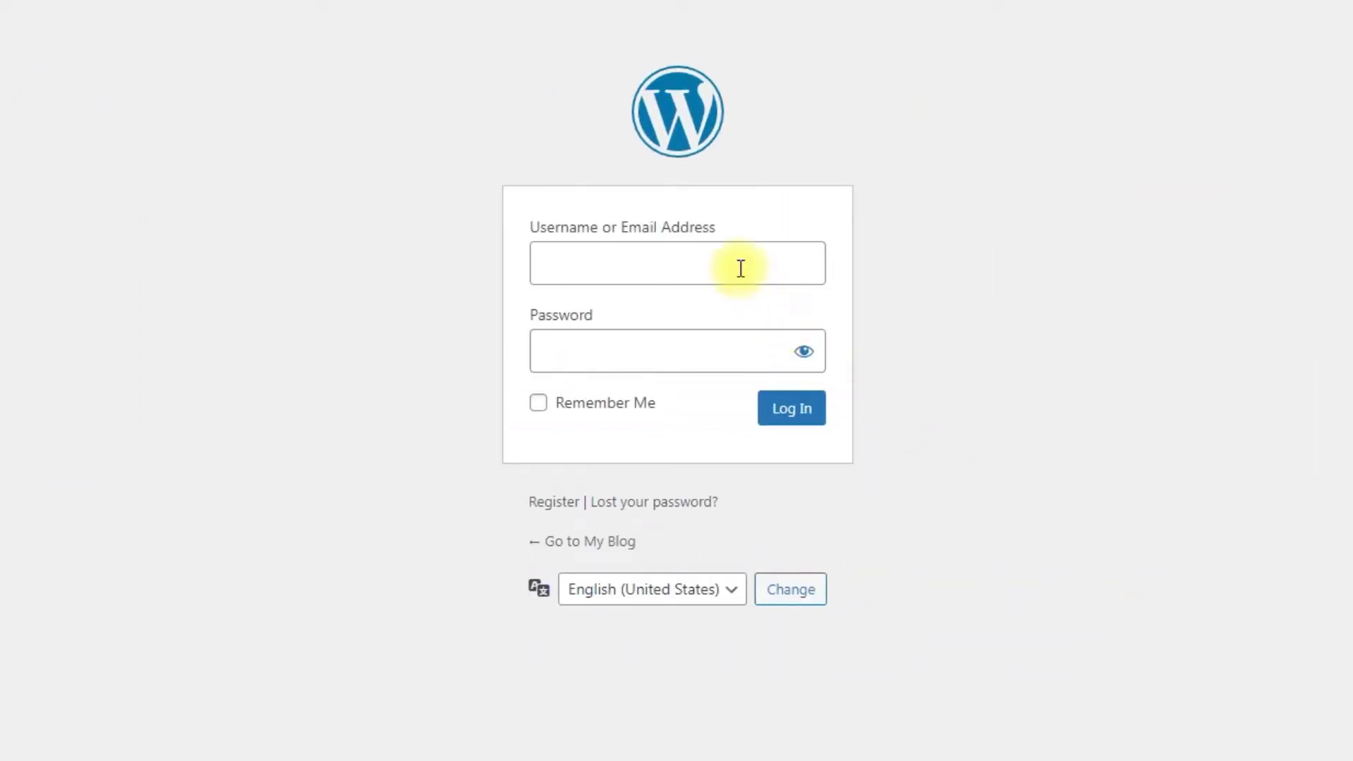
Repeat the new user's login and get the 'no longer have access' refusal.
click(739, 266)
text(adrian)
click(713, 343)
text(•••)
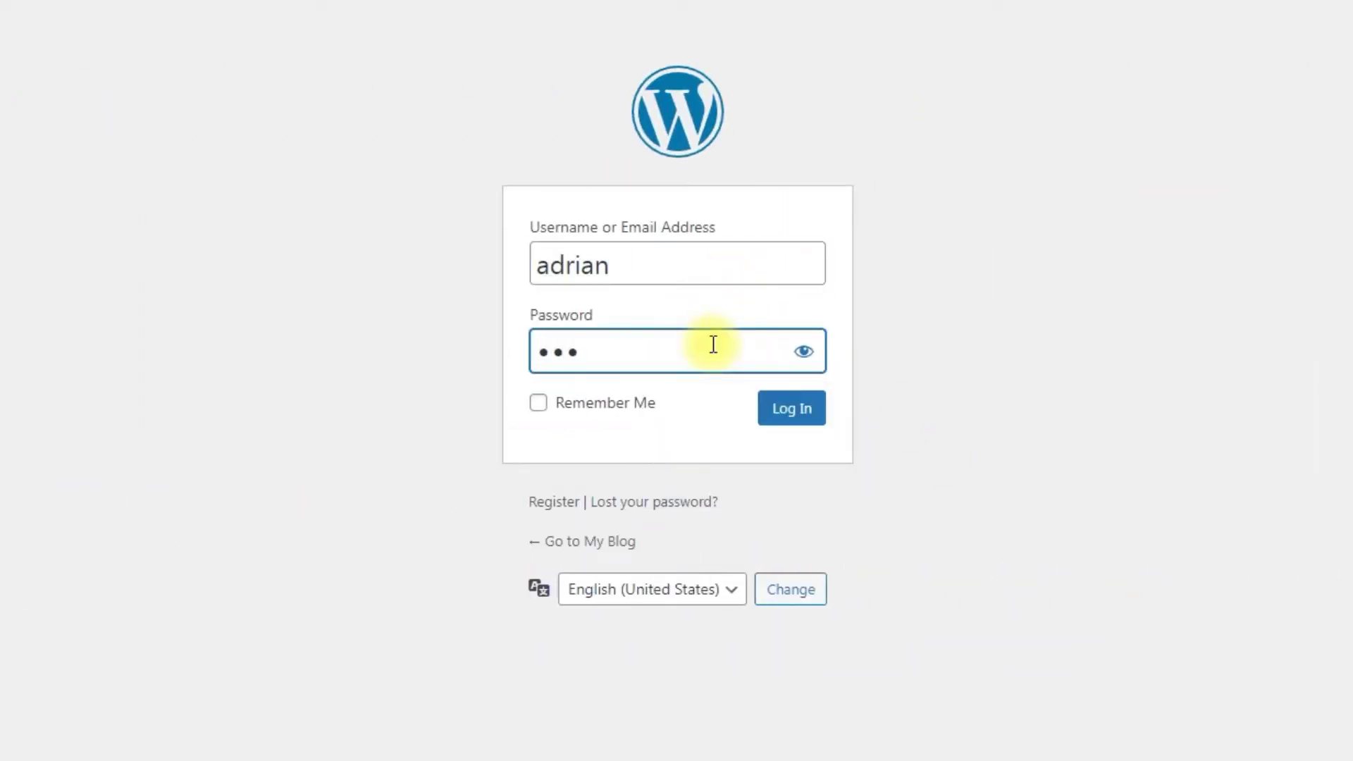
click(791, 407)
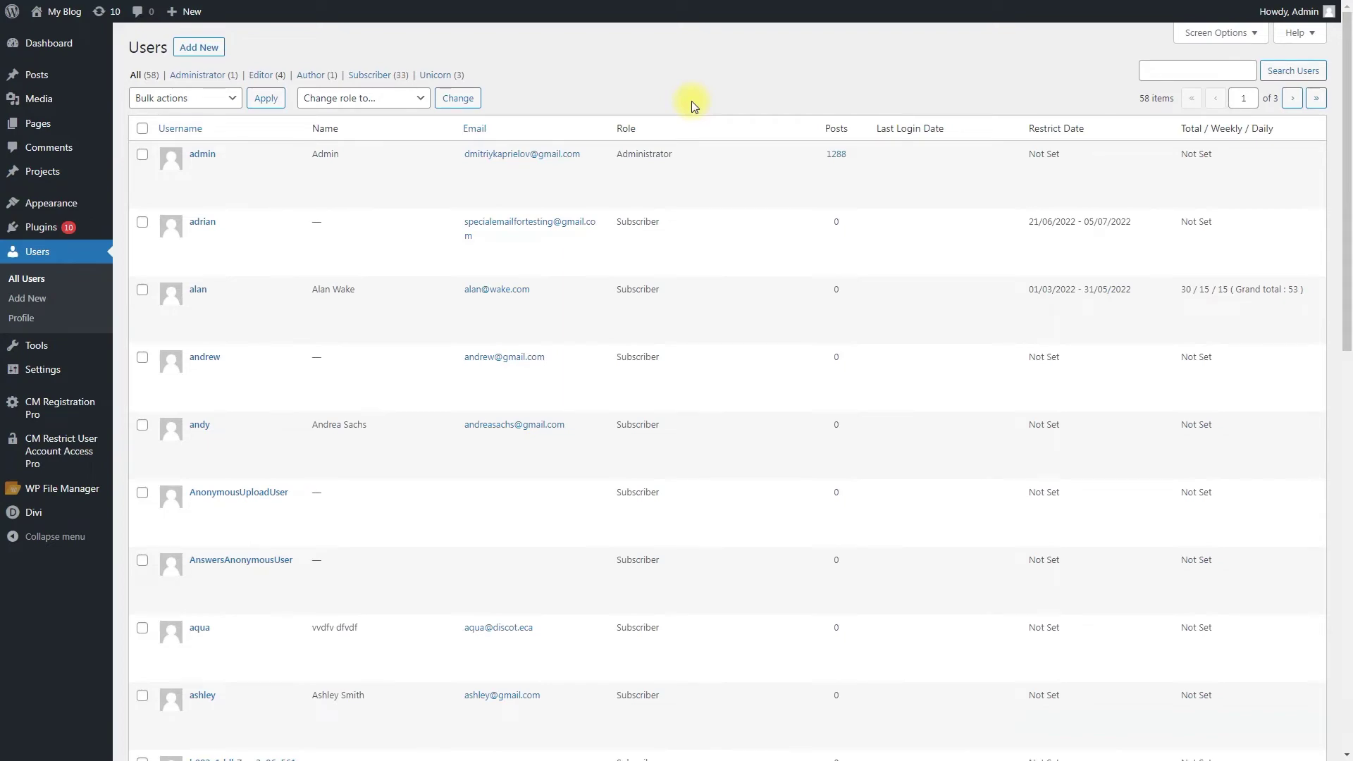
Open CM Restrict User Account Access Pro Settings and scroll through the General defaults.
mouse_move(93, 458)
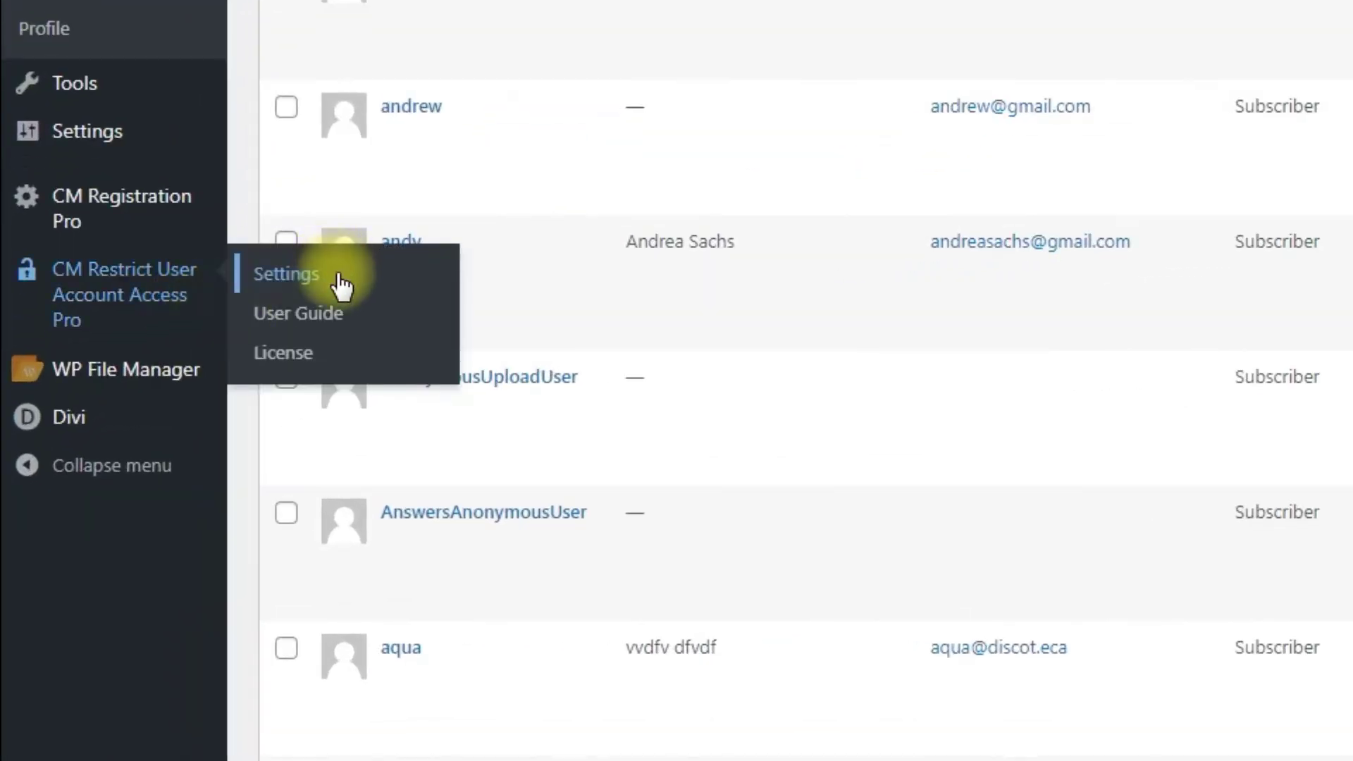
click(337, 272)
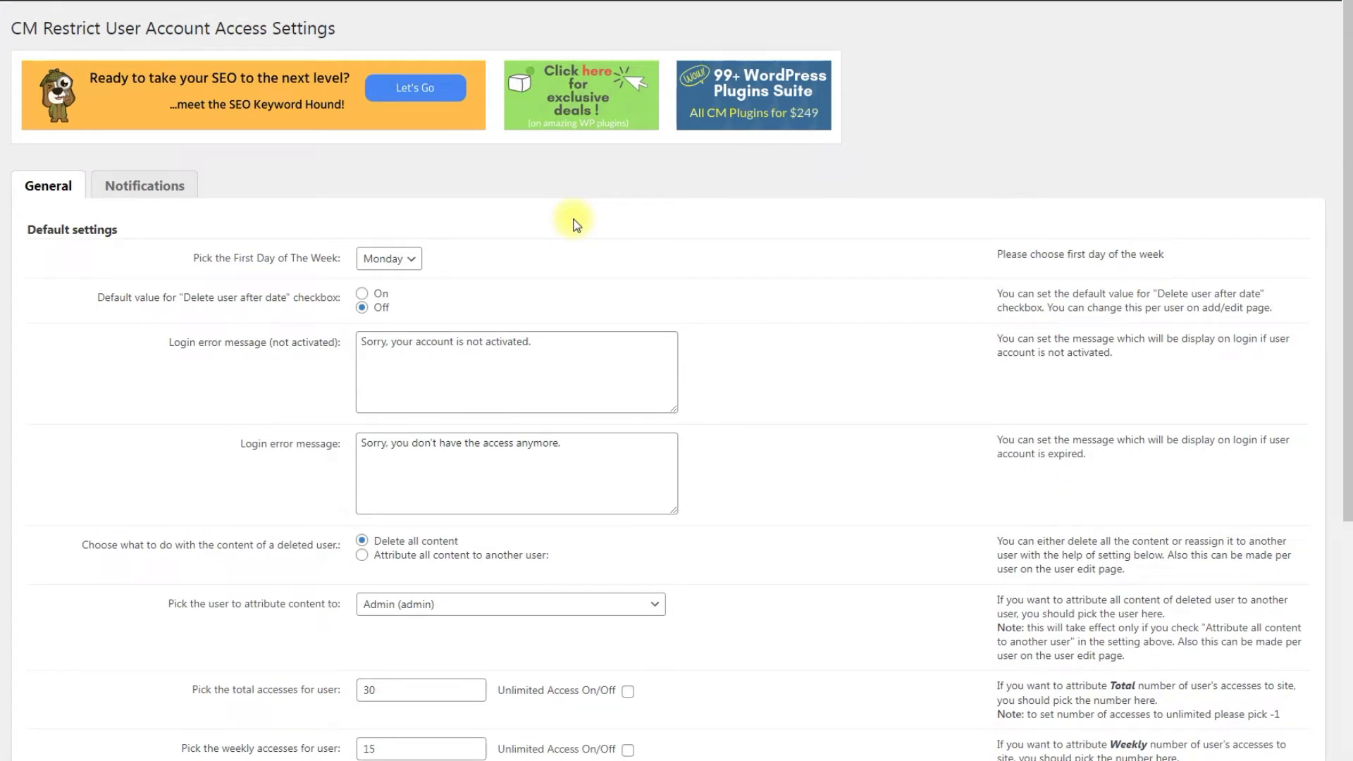
scroll(575, 226, down, 1)
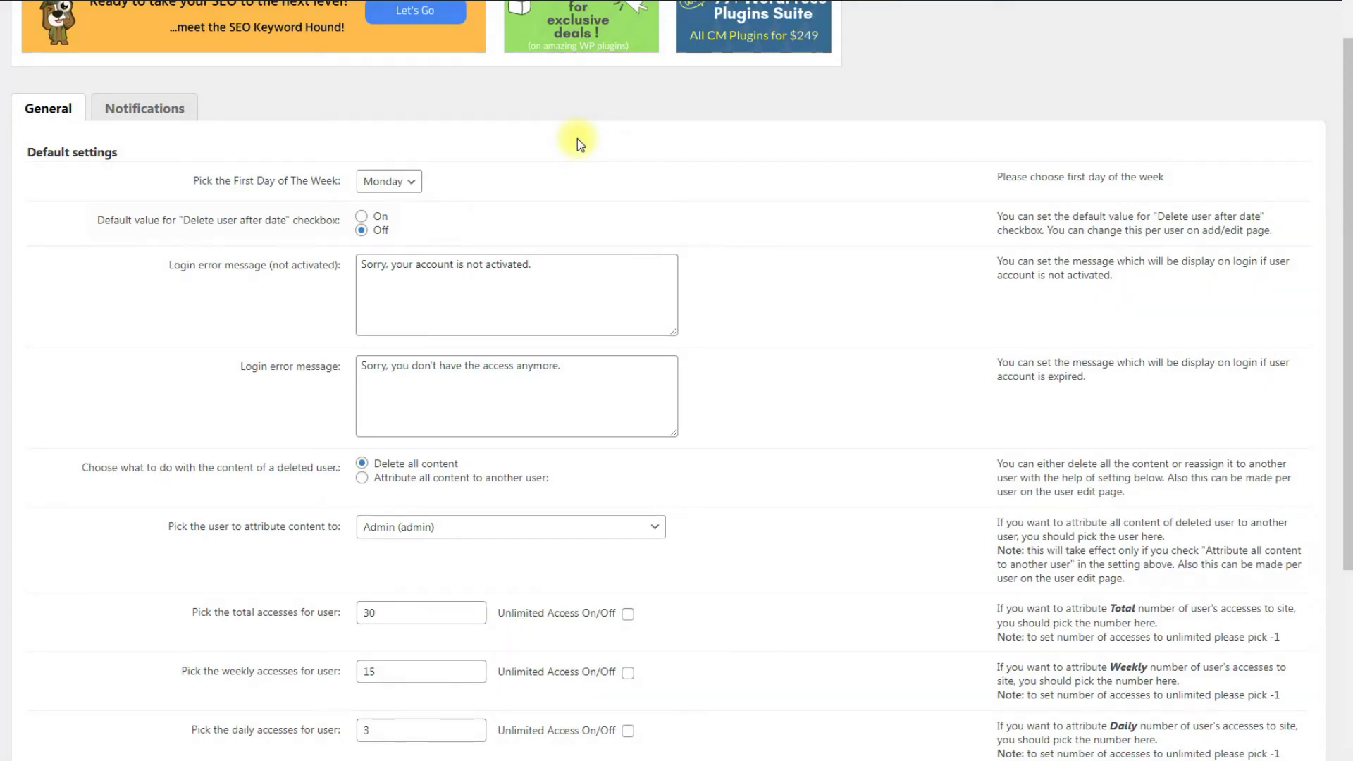
scroll(577, 139, down, 3)
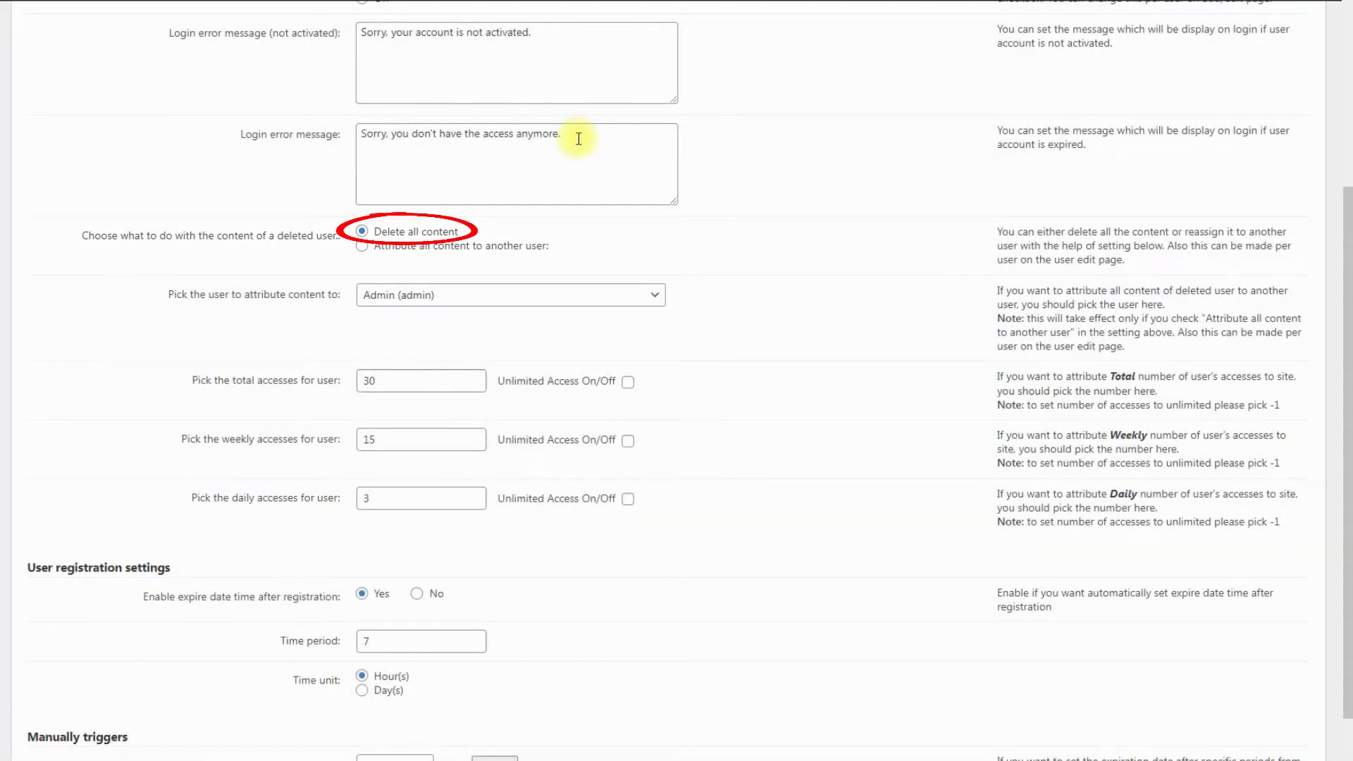
click(444, 248)
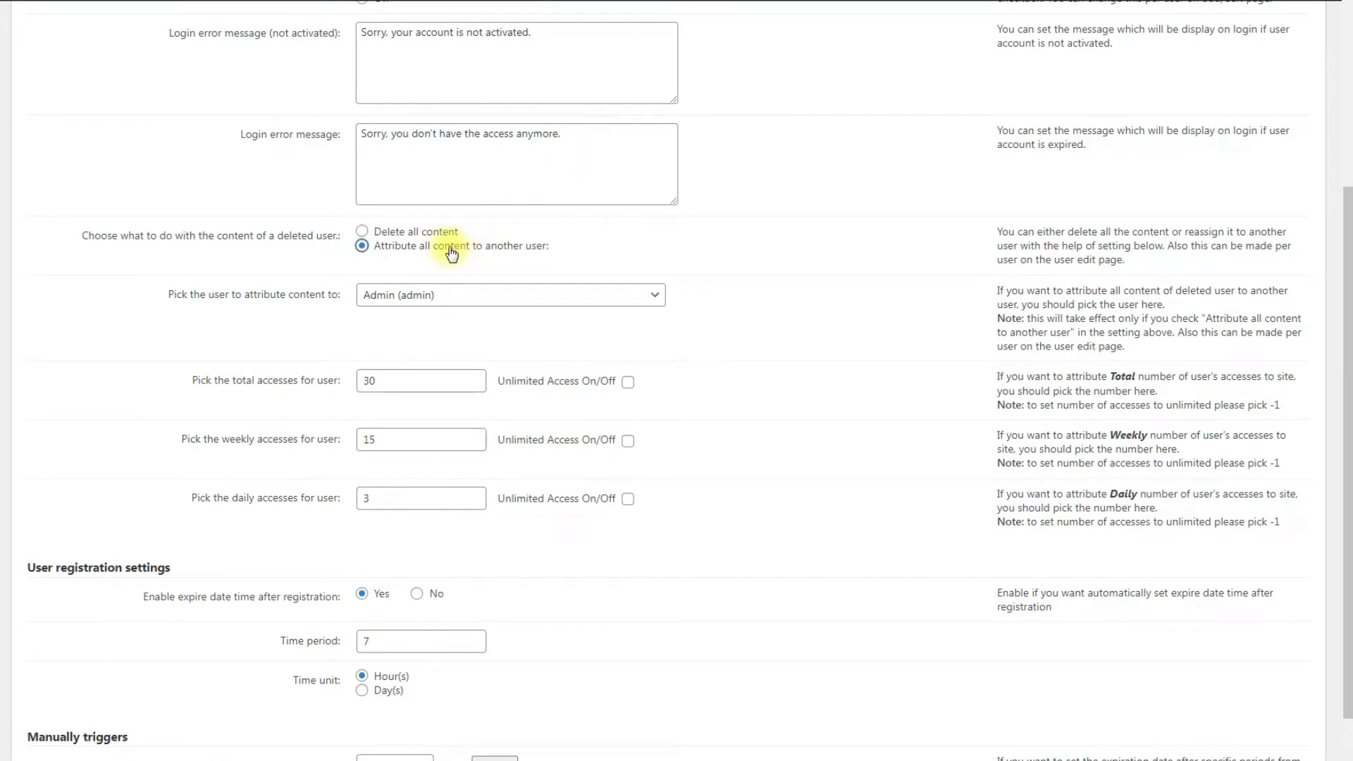
click(485, 295)
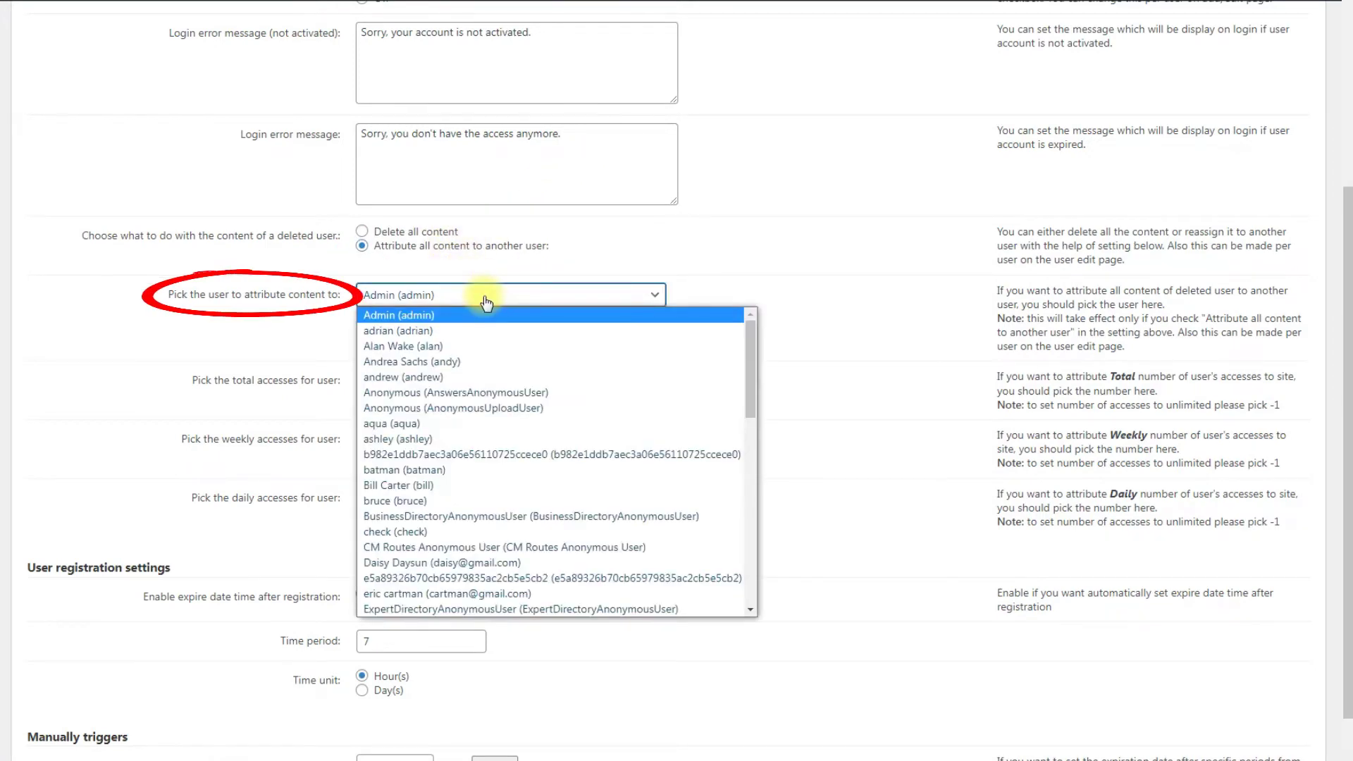
scroll(504, 333, down, 5)
scroll(505, 333, up, 6)
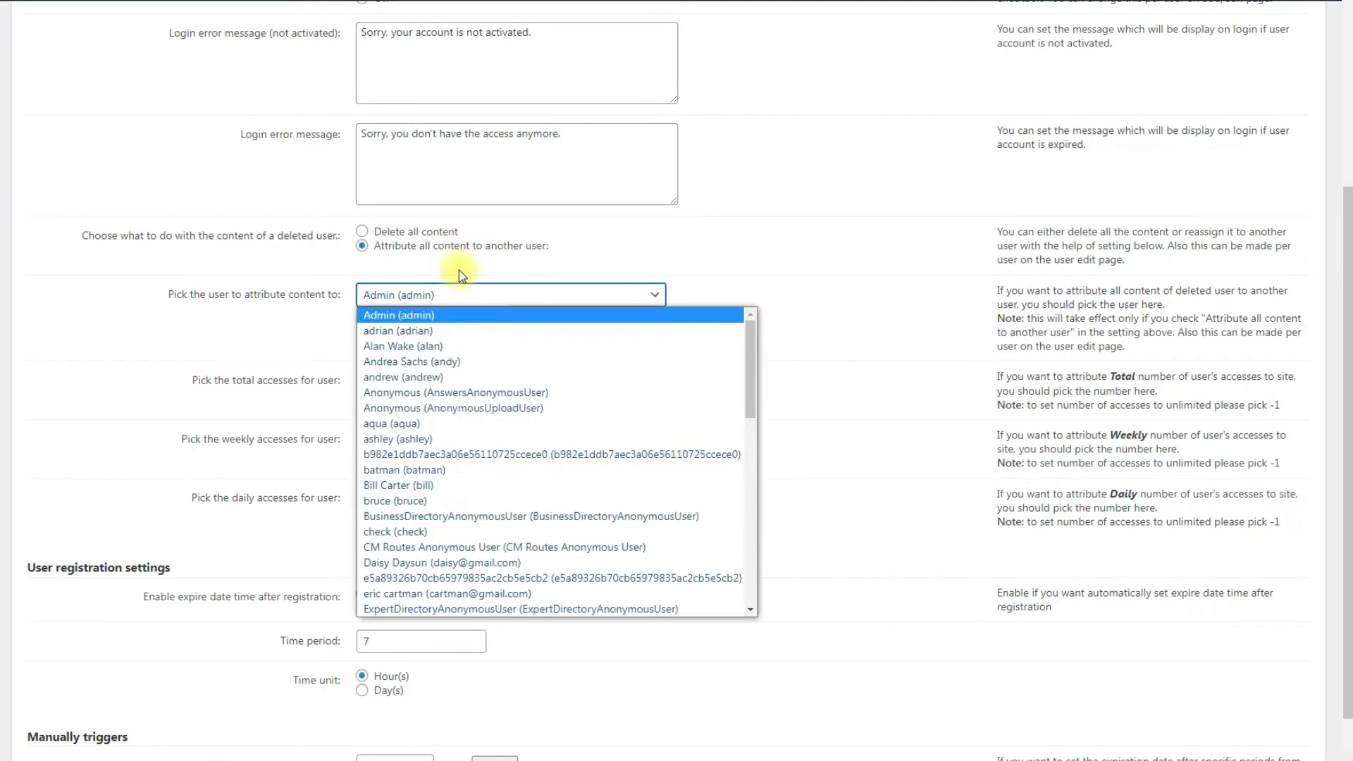
click(451, 239)
click(449, 232)
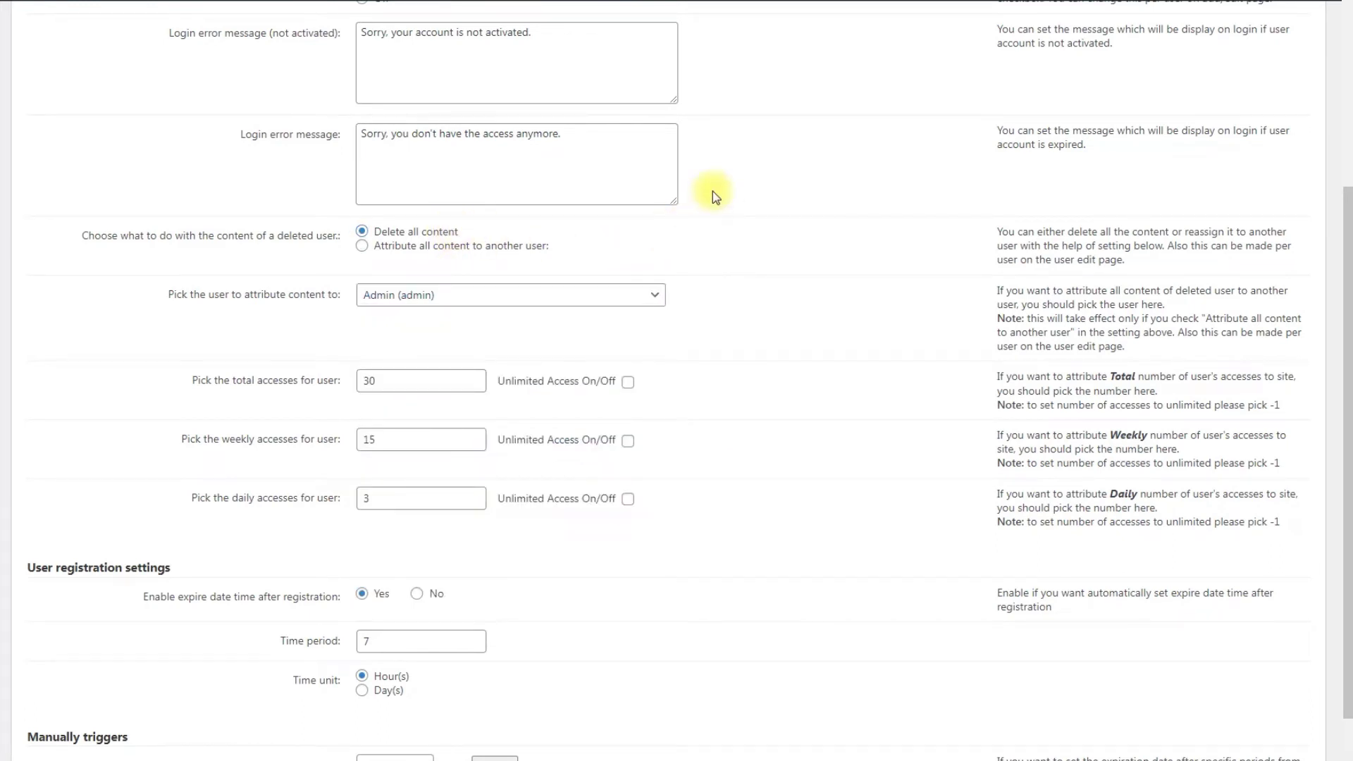
scroll(713, 192, down, 2)
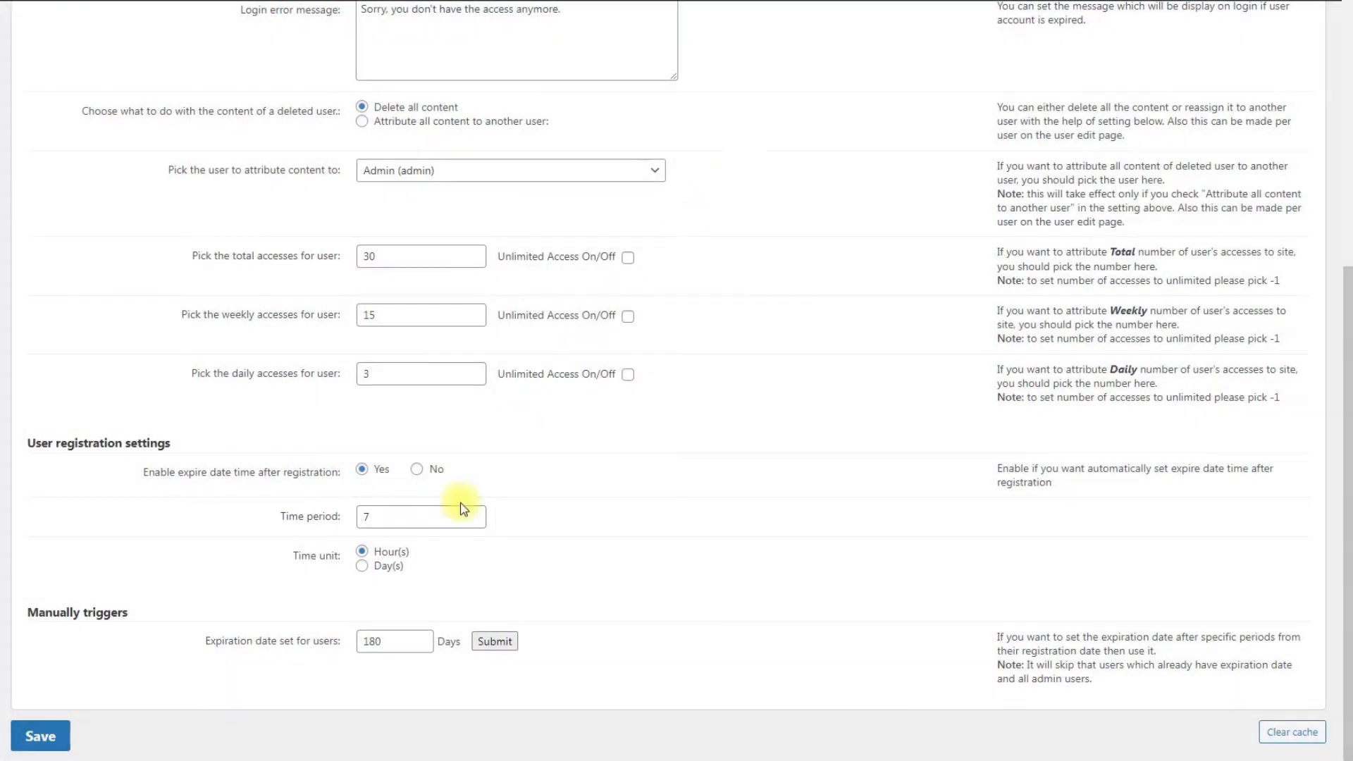
Change the registration expiry Time period from 7 Hour(s) to 30 Day(s).
click(341, 519)
text(30)
click(360, 568)
scroll(252, 573, up, 6)
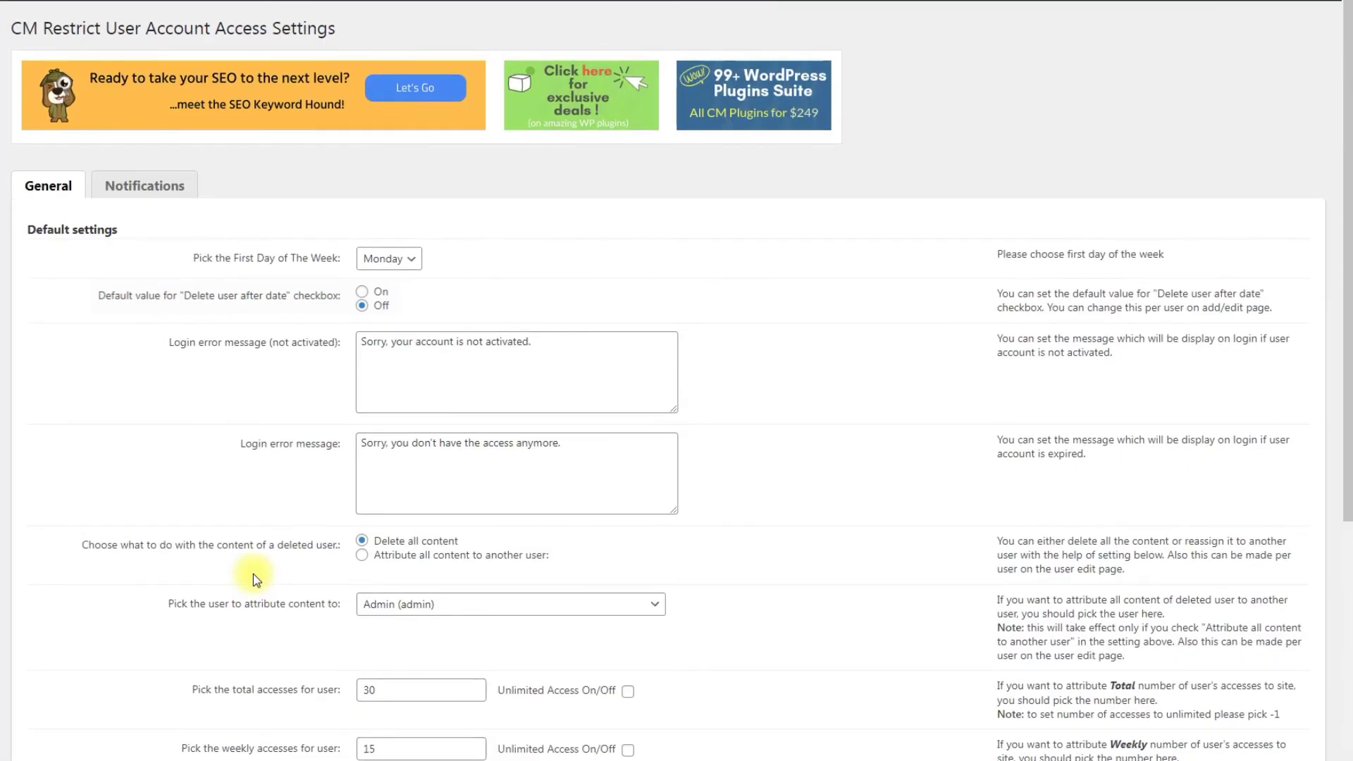
On the Notifications tab, set 'Enable admin user reached date notification' to Yes.
click(140, 183)
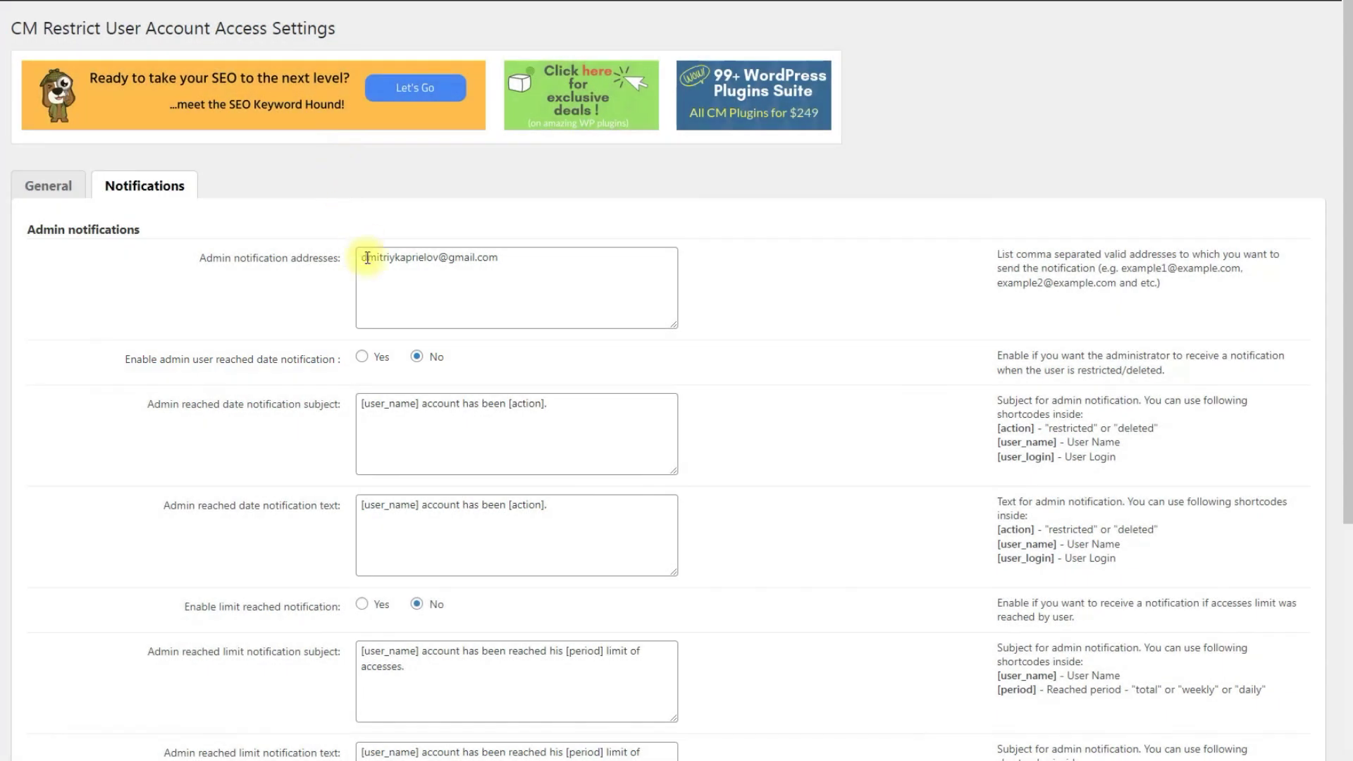
click(362, 358)
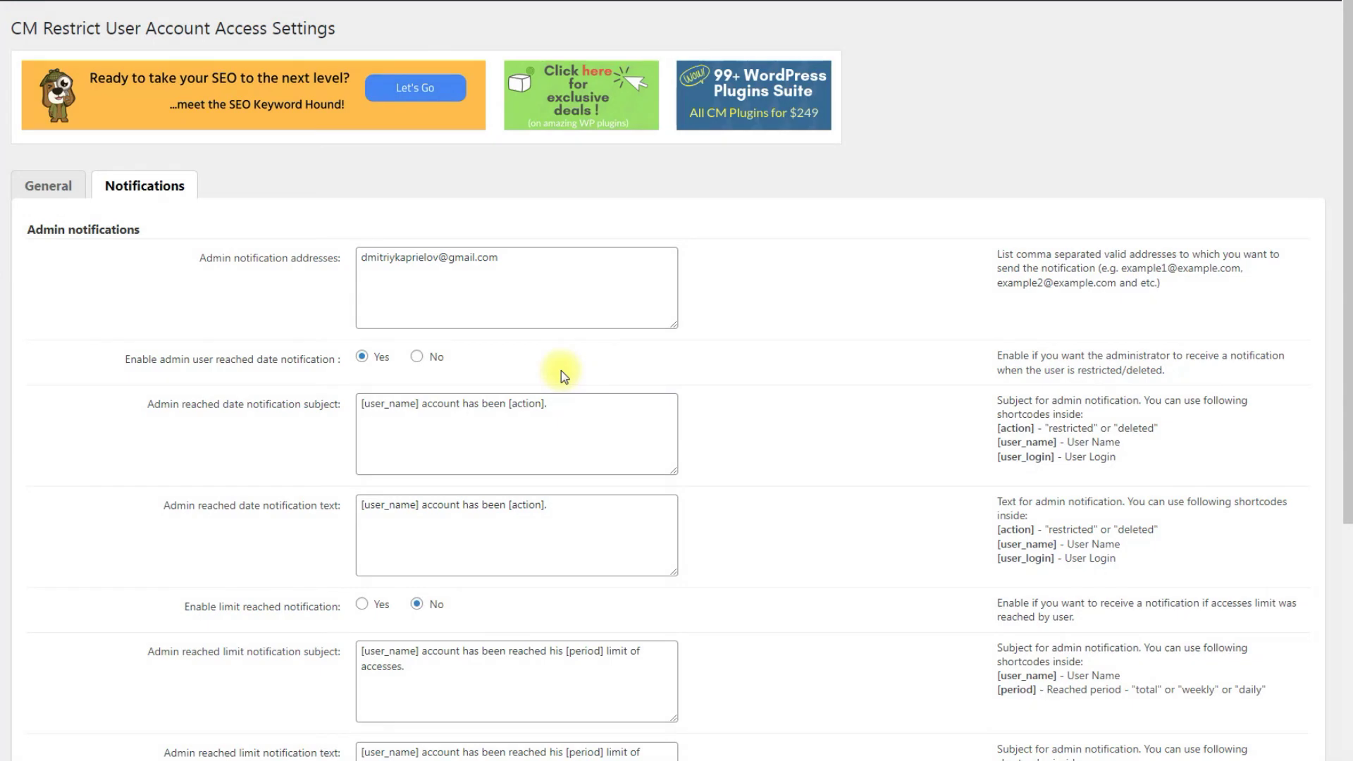
scroll(561, 370, down, 6)
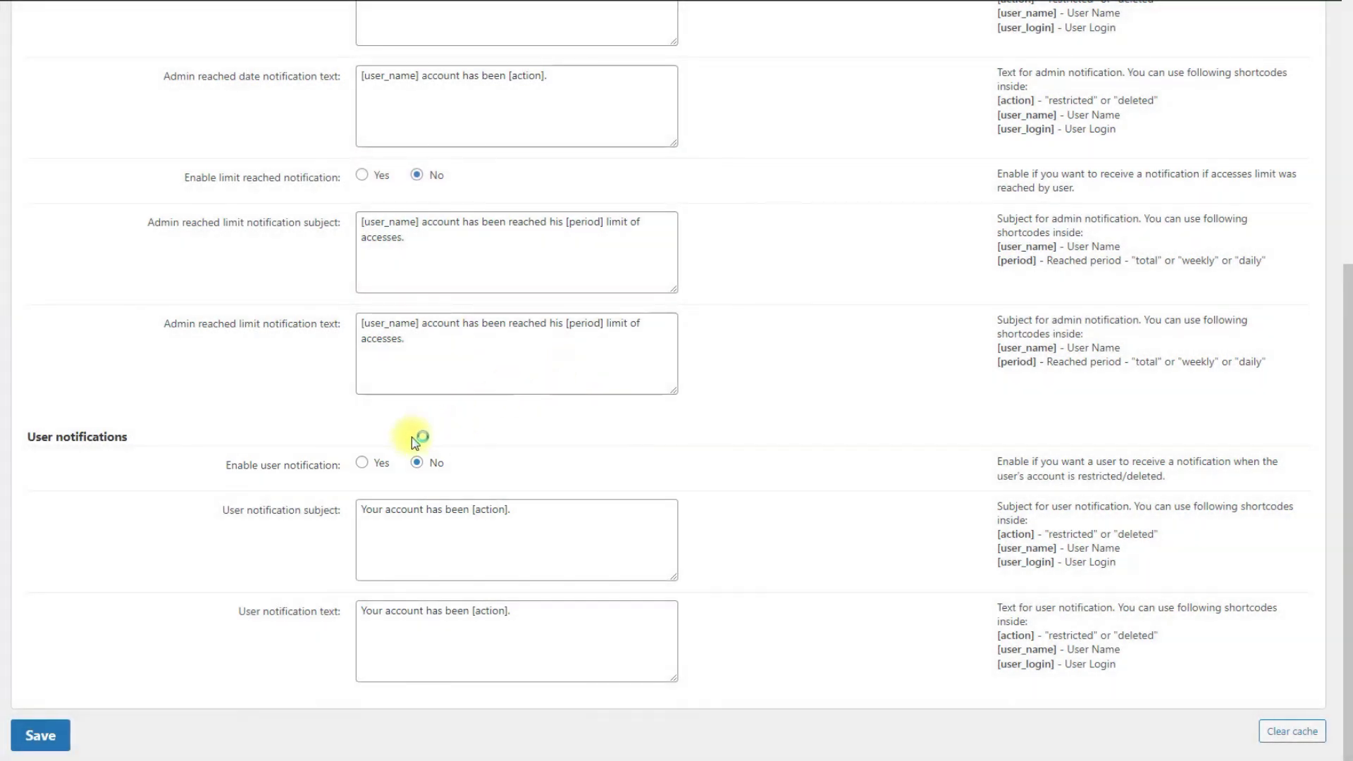
Set 'Enable user notification' to Yes under User notifications.
click(377, 464)
Save the Notifications settings with admin reached-date and user notifications enabled.
click(50, 734)
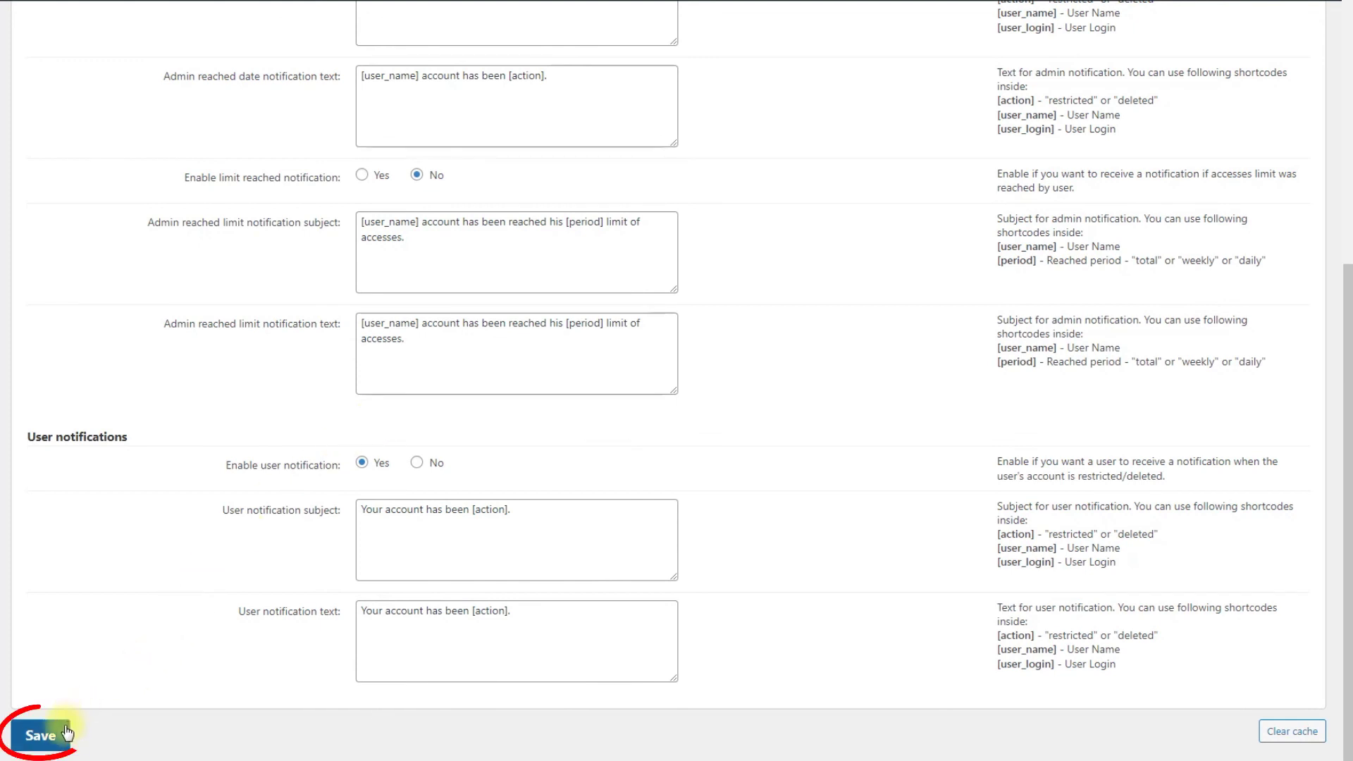